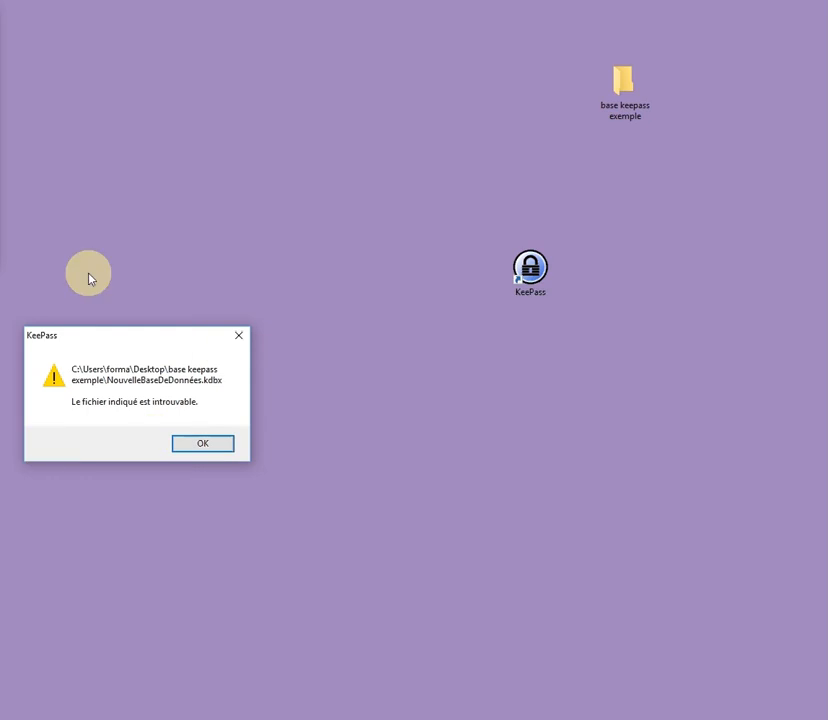
Dismiss the 'Le fichier indiqué est introuvable' warning to reach the empty KeePass window
left_click(205, 449)
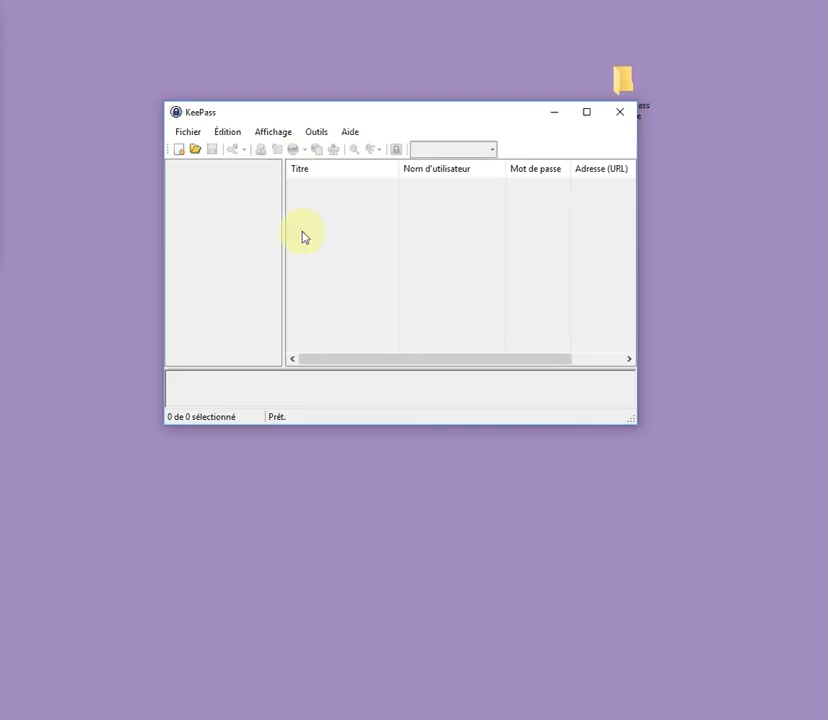
Start a new database from Fichier > Nouvelle..., keeping the default name NouvelleBaseDeDonnées.kdbx
left_click(187, 133)
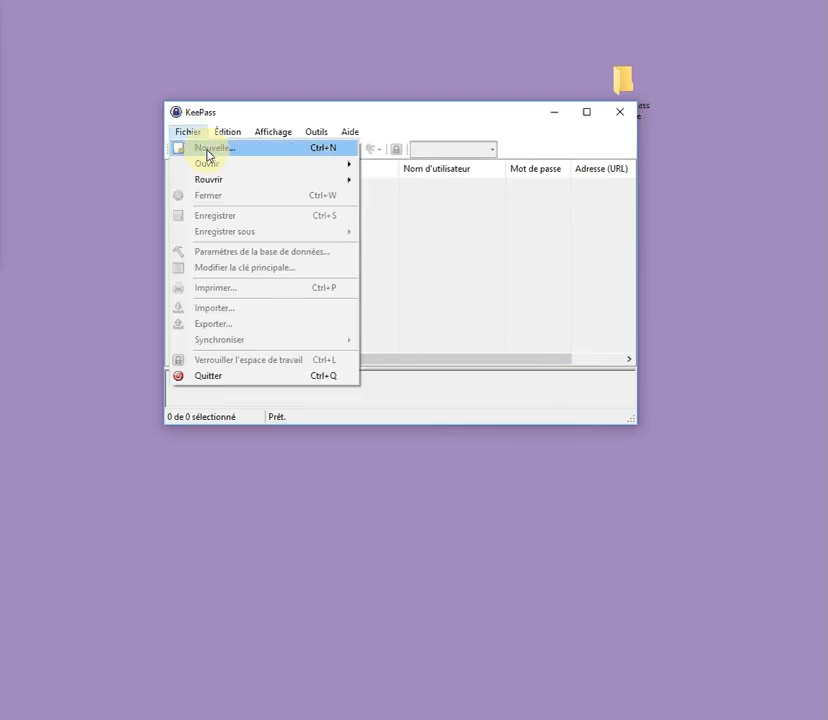
left_click(208, 150)
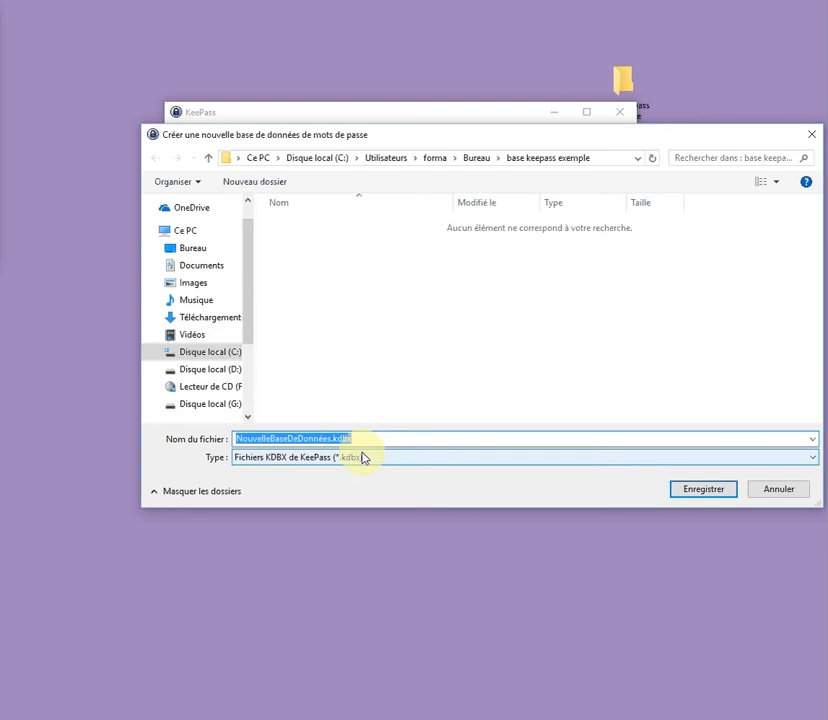
left_click(327, 439)
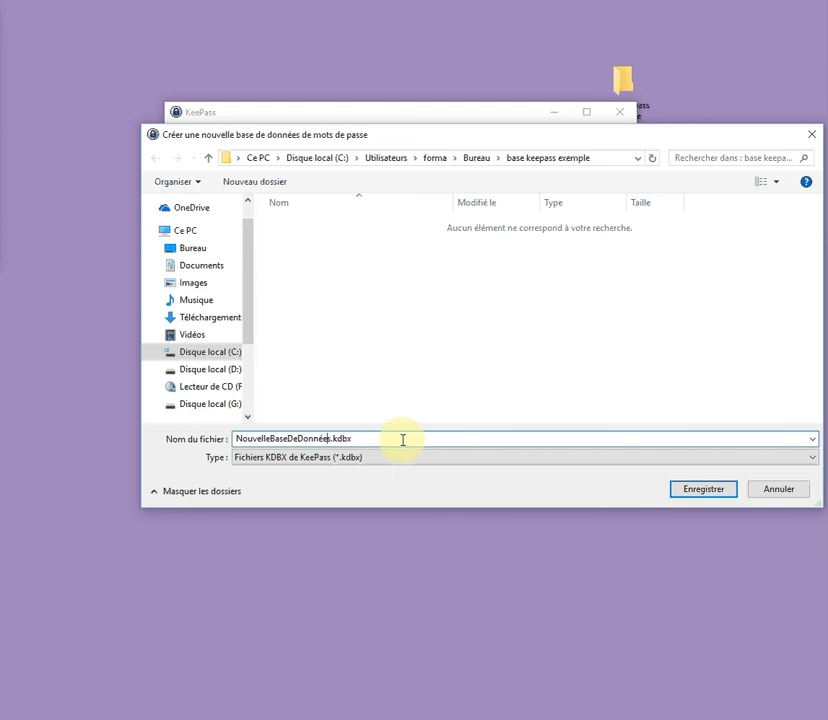
double_click(338, 438)
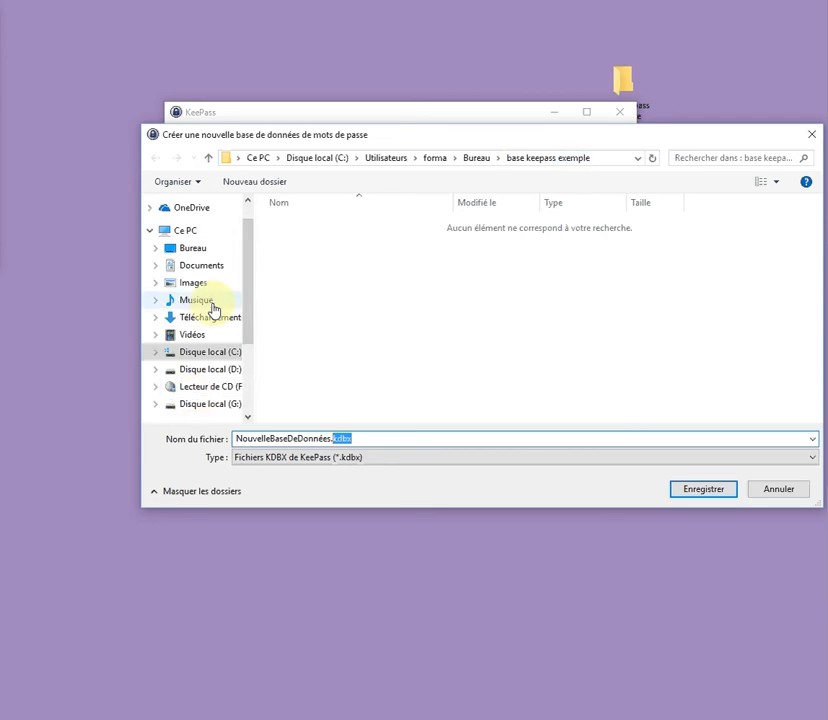
scroll(255, 320, "down", 3)
scroll(258, 345, "up", 5)
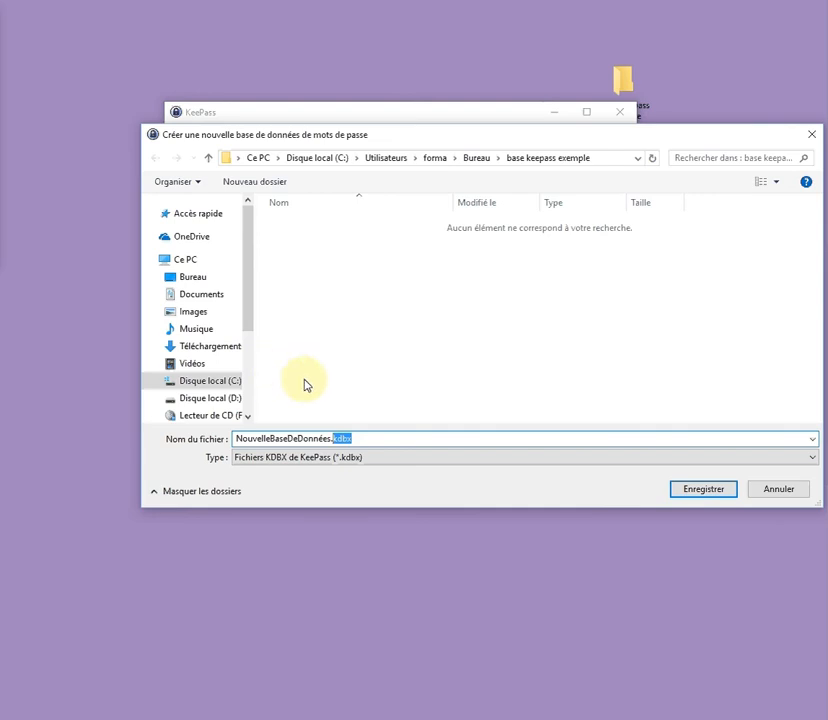
left_click_drag(628, 135, 566, 263)
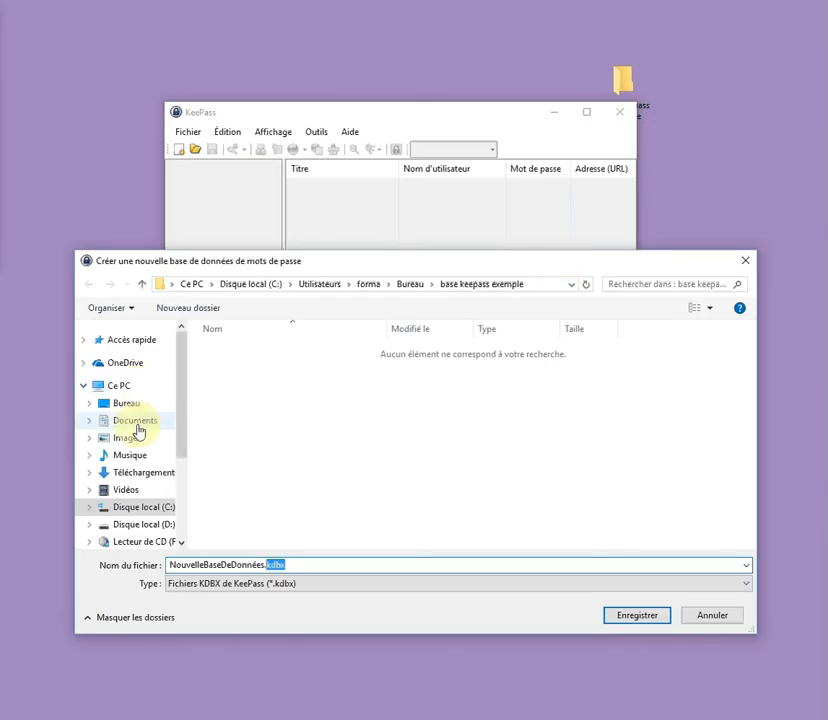
Save NouvelleBaseDeDonnées.kdbx in the Bureau 'base keepass exemple' folder
left_click(110, 404)
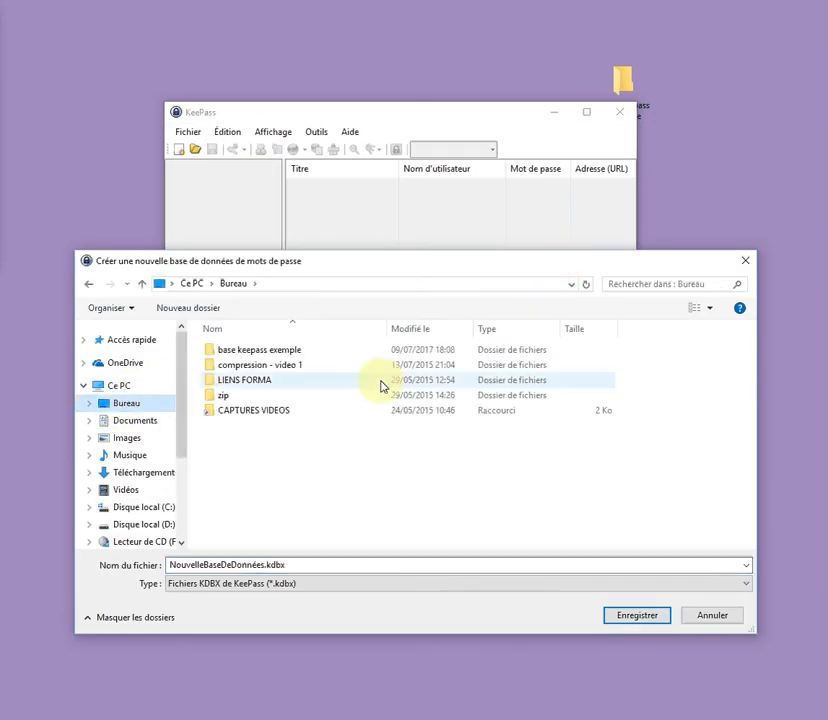
double_click(273, 352)
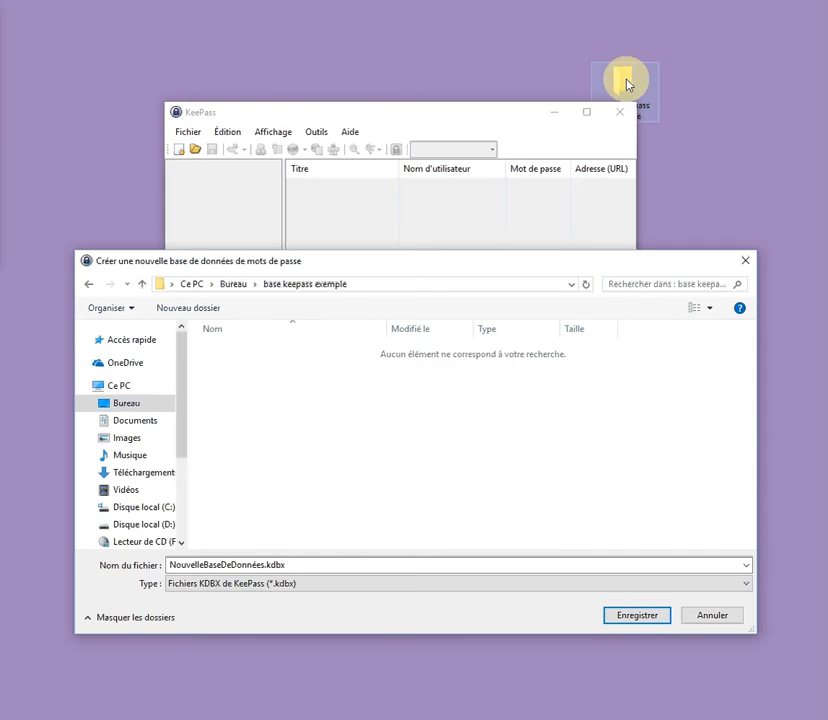
left_click_drag(625, 84, 701, 104)
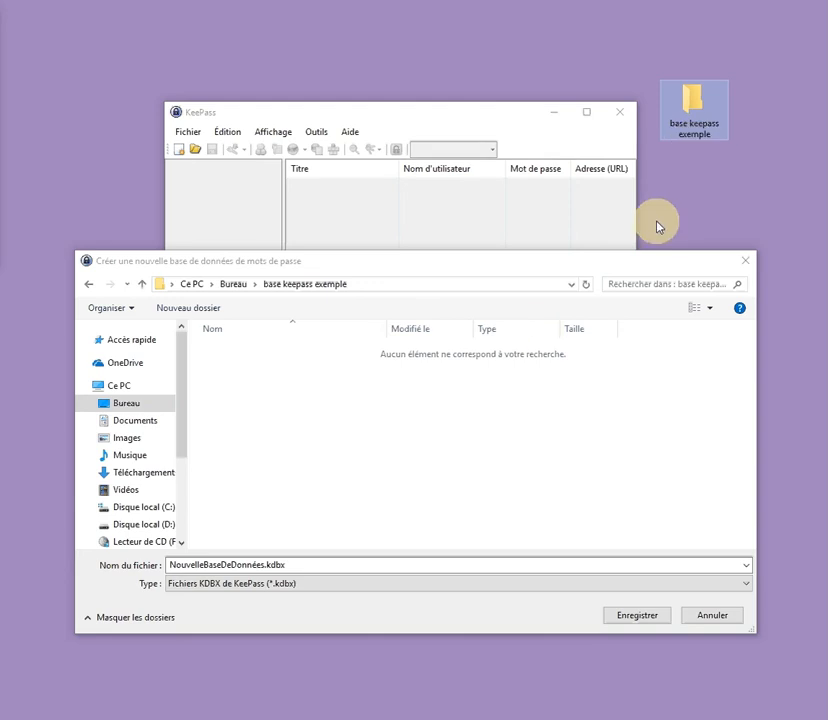
left_click(265, 566)
left_click(265, 566)
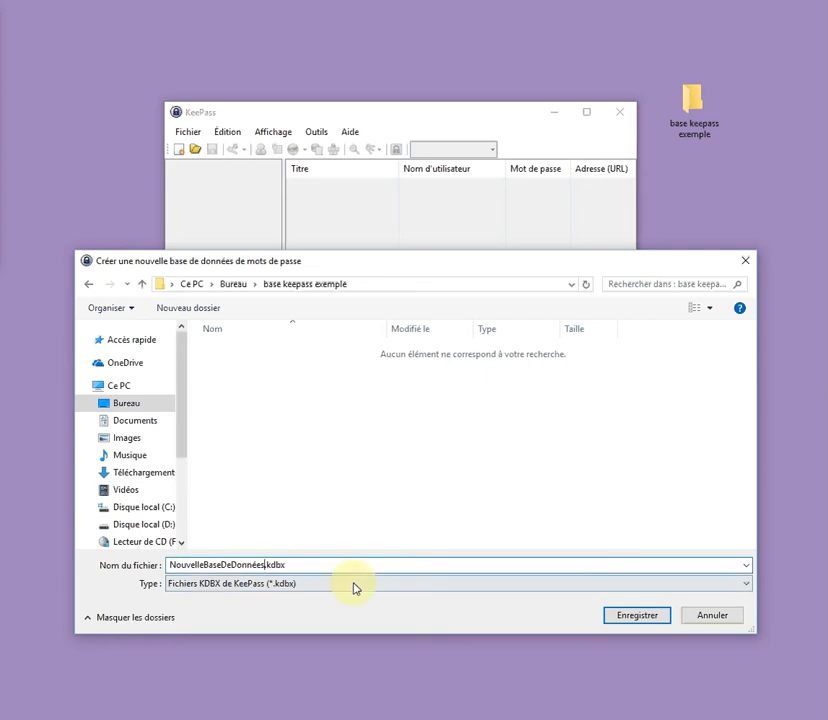
left_click(645, 620)
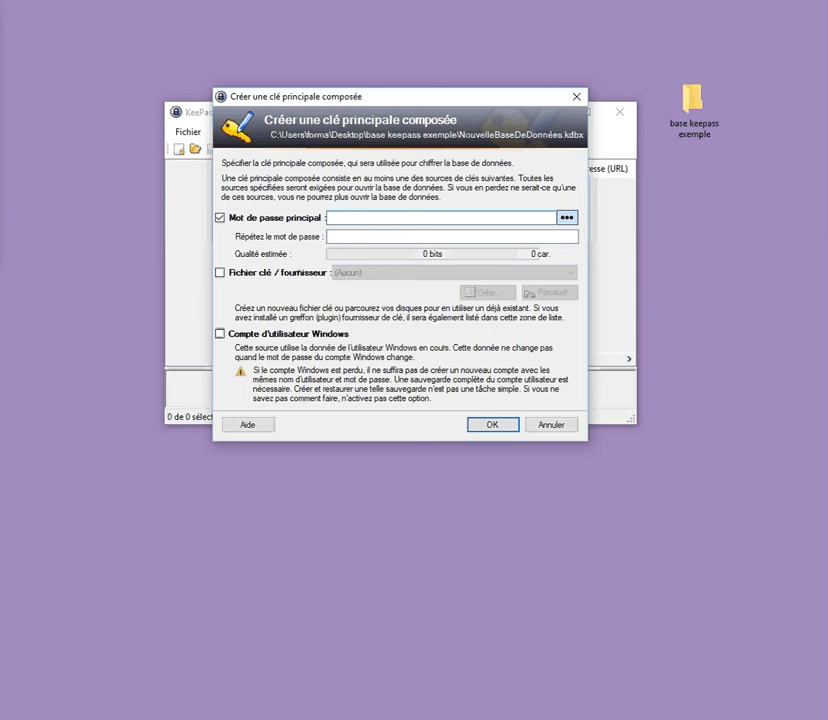
Tick Fichier clé / fournisseur so a key file joins the master password
left_click(219, 273)
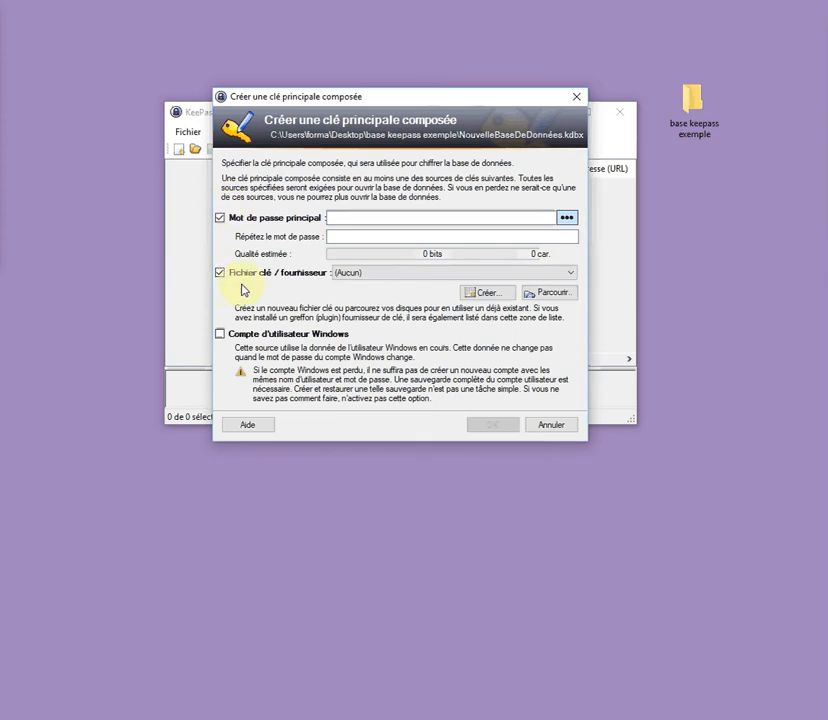
Untick Compte d'utilisateur Windows and Fichier clé / fournisseur, keeping only Mot de passe principal
left_click(220, 333)
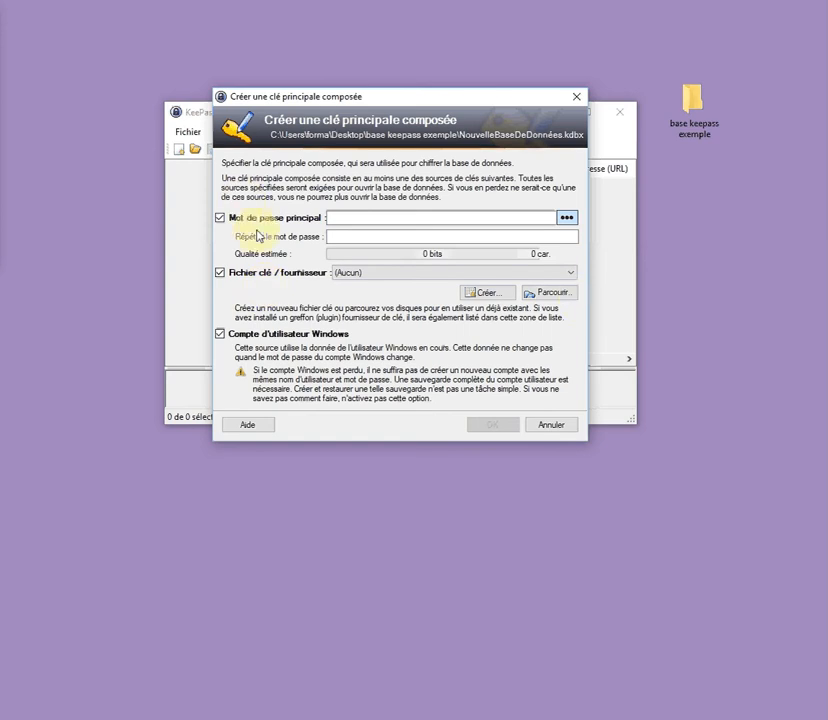
left_click(264, 341)
left_click(237, 273)
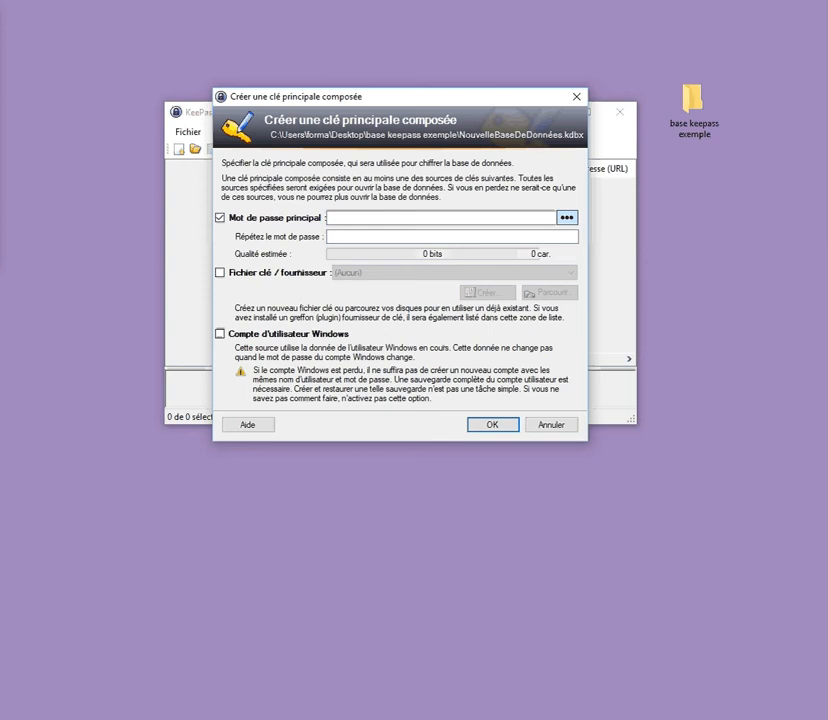
left_click(357, 217)
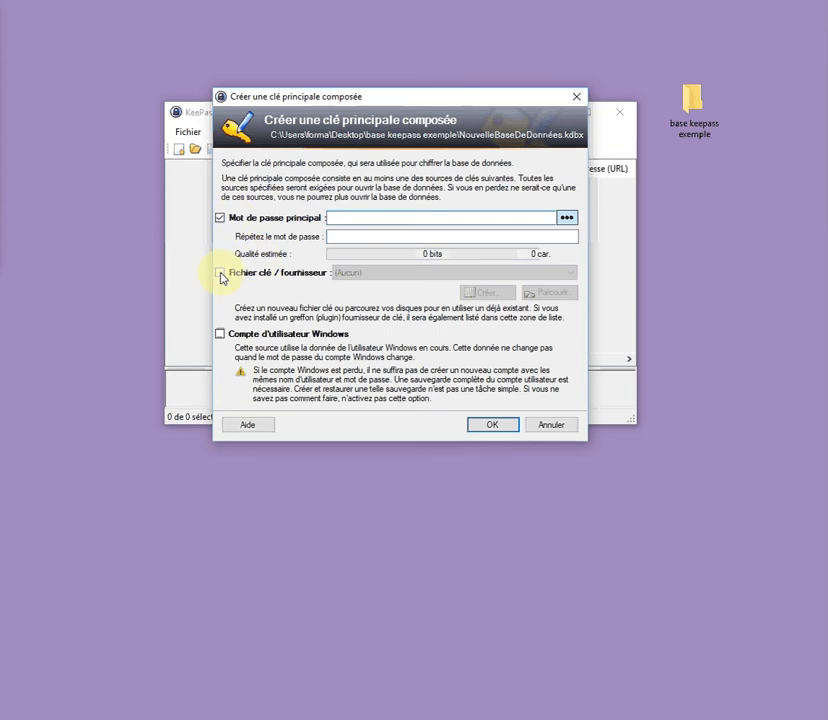
Use only Fichier clé / fournisseur as key source, leaving Mot de passe principal unticked
left_click(220, 218)
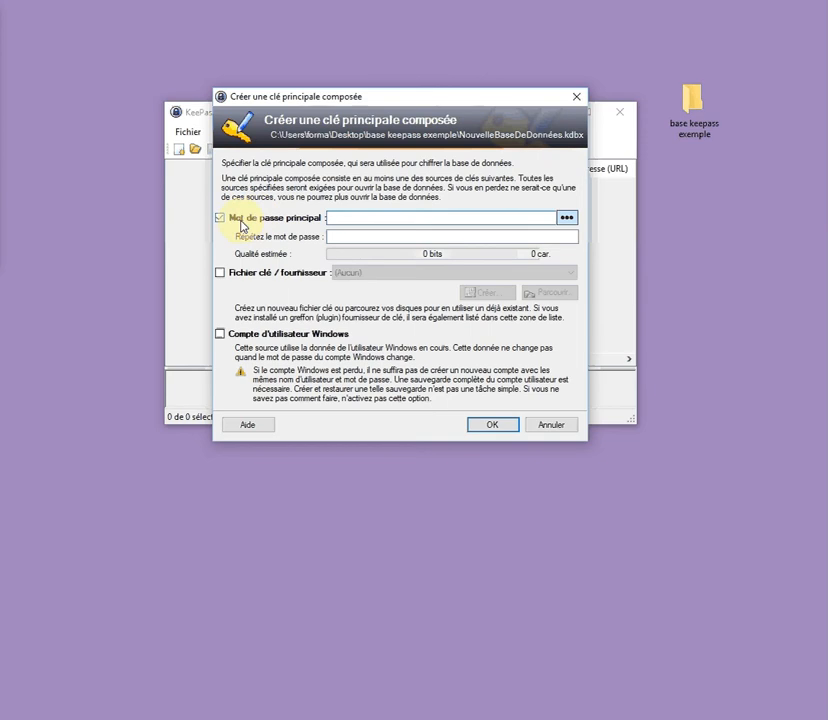
left_click(220, 219)
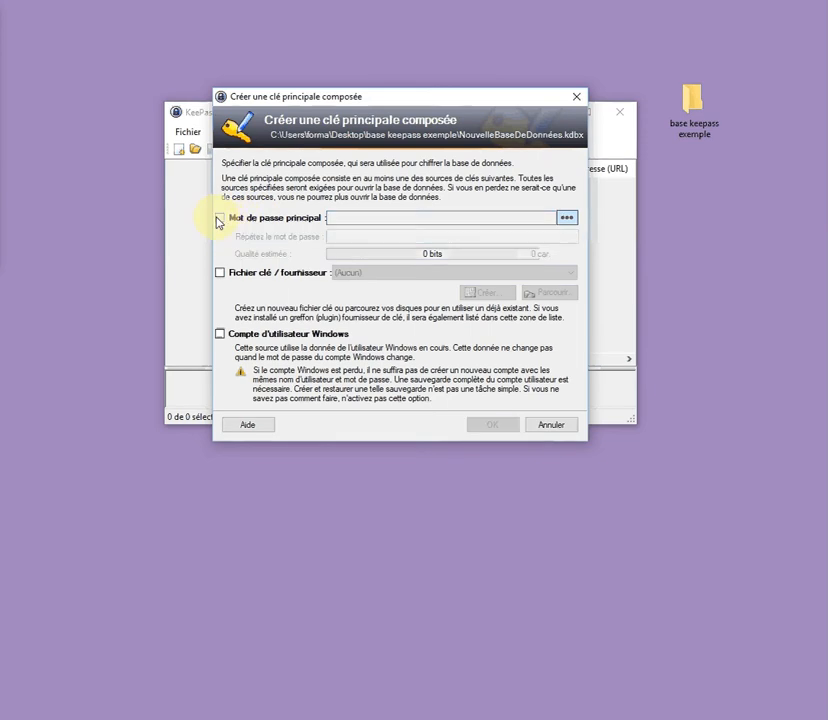
left_click(221, 273)
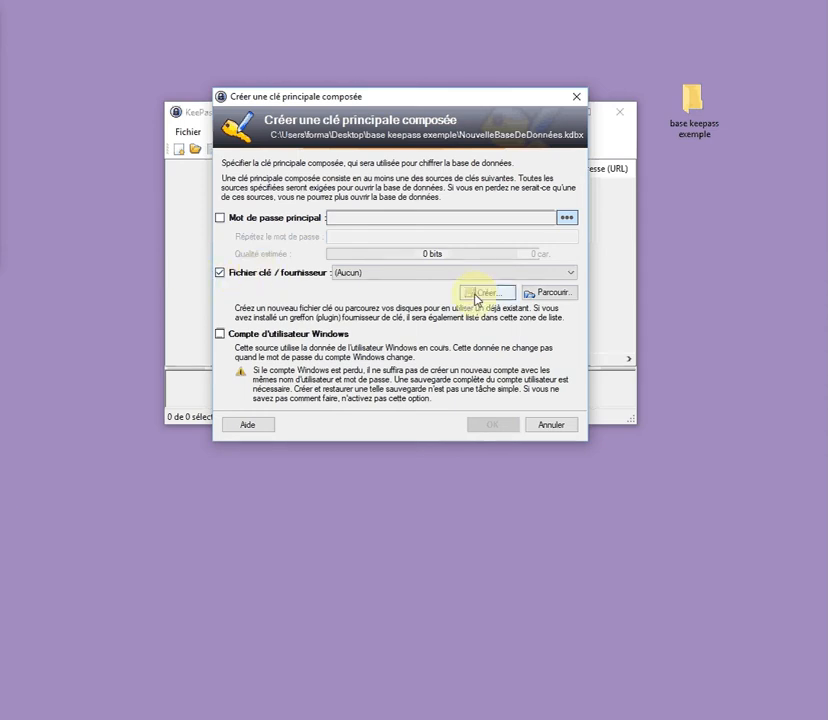
left_click(221, 217)
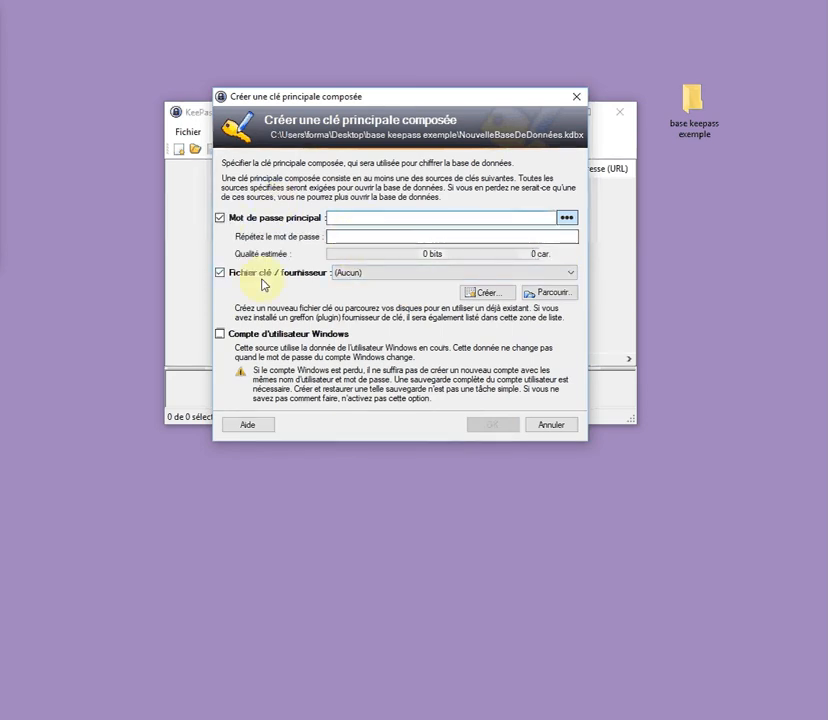
left_click(355, 237)
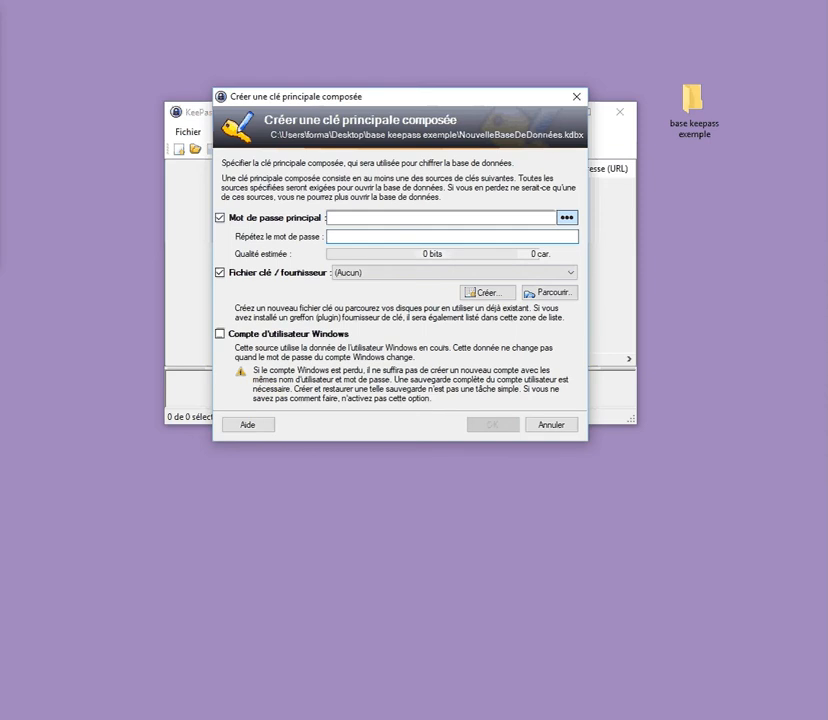
left_click(221, 218)
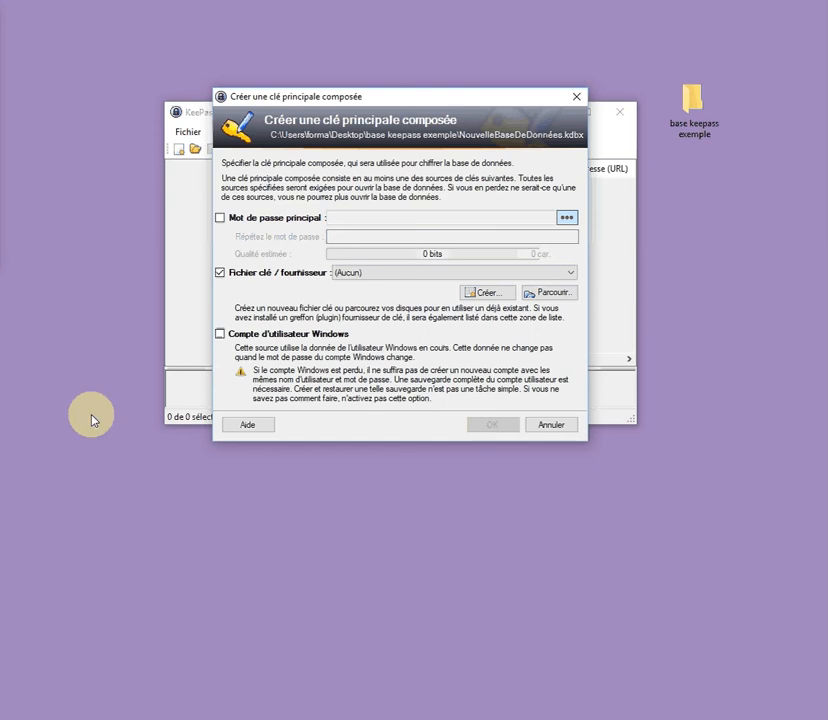
Tick Compte d'utilisateur Windows and untick Fichier clé / fournisseur
left_click(220, 333)
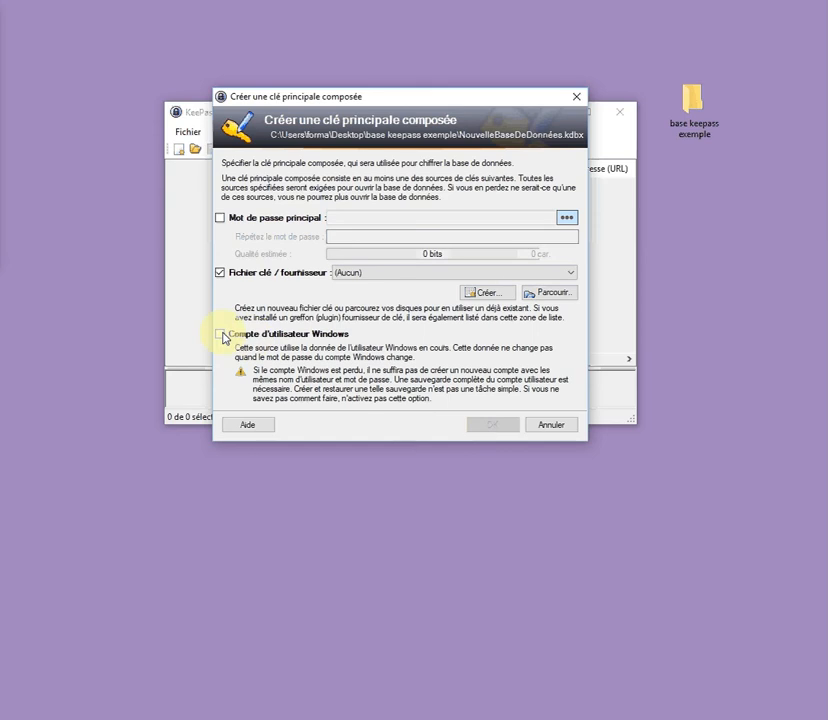
left_click(221, 273)
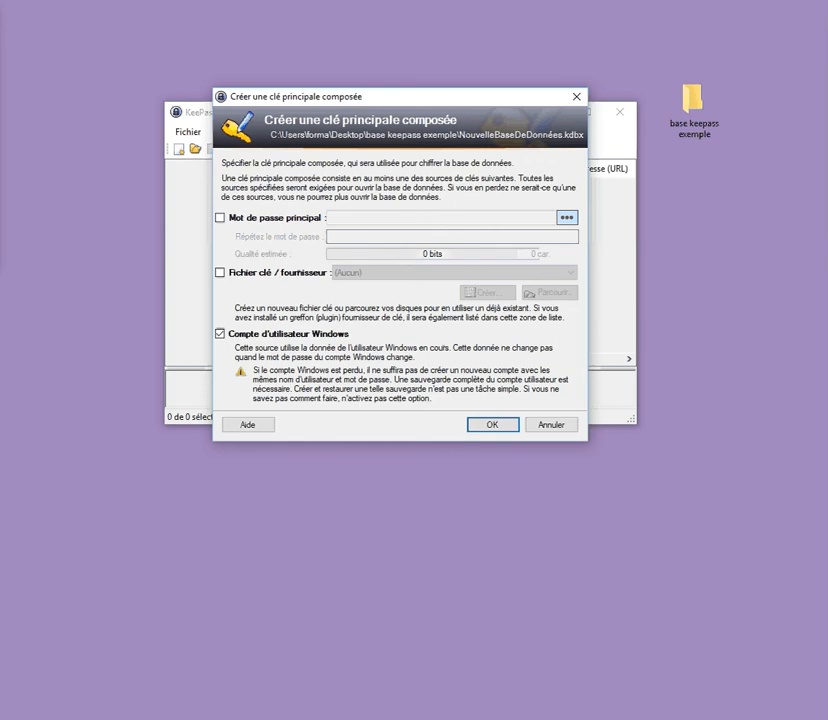
Untick Compte d'utilisateur Windows as a master key source
left_click(228, 336)
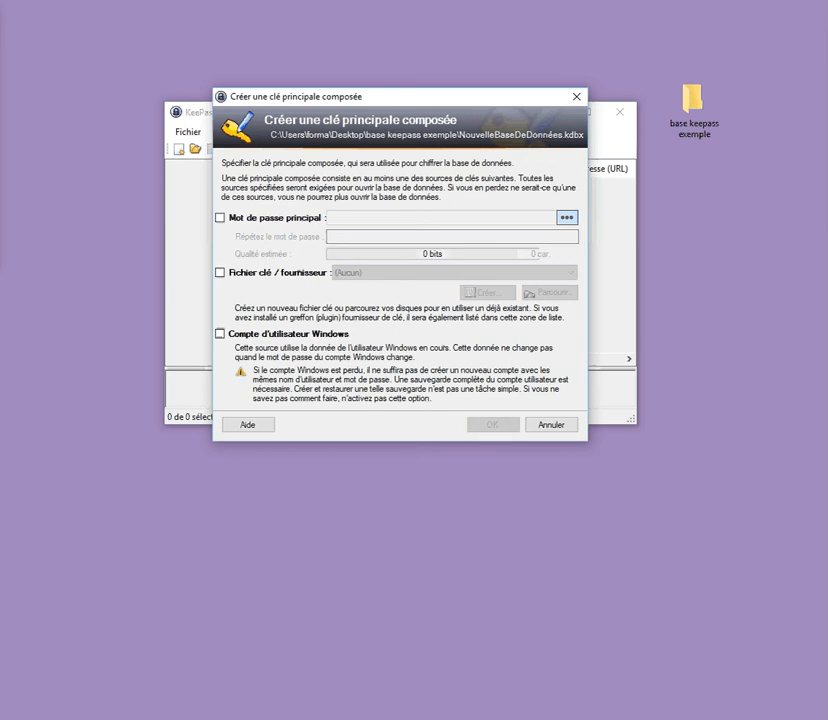
Tick Mot de passe principal and place the cursor in the master password field
left_click(258, 218)
left_click(349, 215)
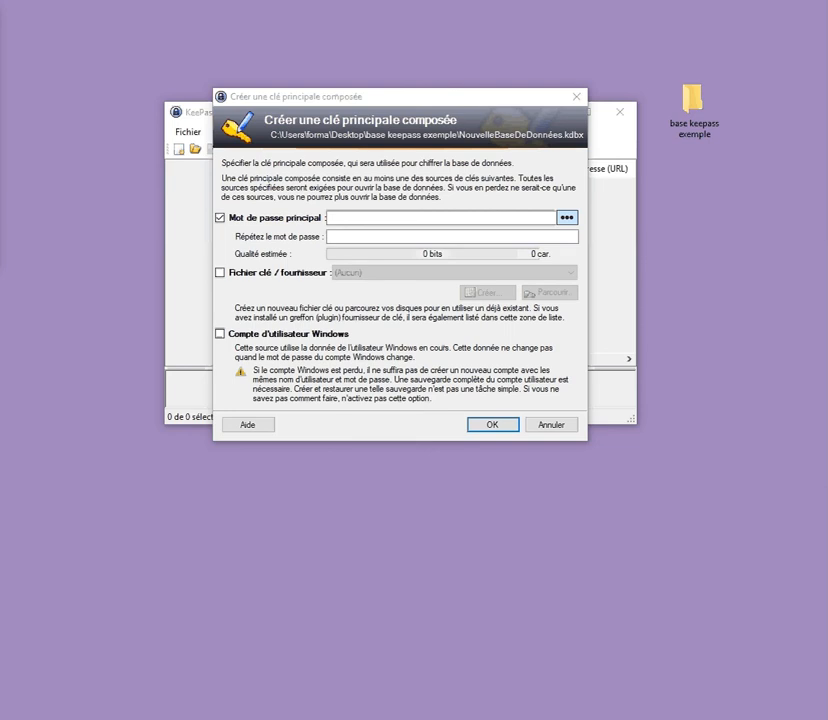
left_click(122, 469)
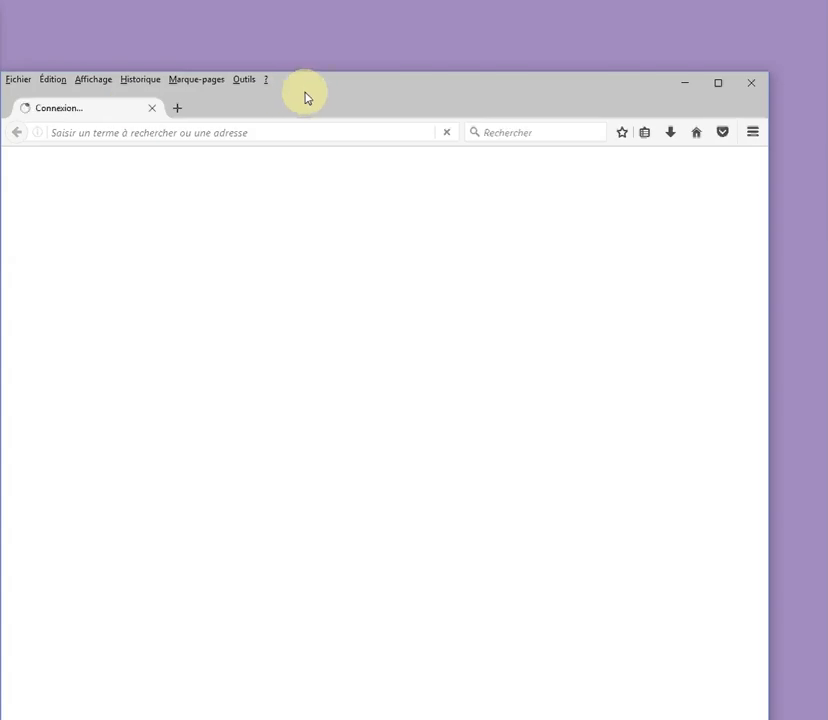
Paste keepass.info/help/base/configuration.html into Firefox's address bar and load the page
left_click_drag(307, 96, 368, 78)
left_click(329, 116)
right_click(329, 117)
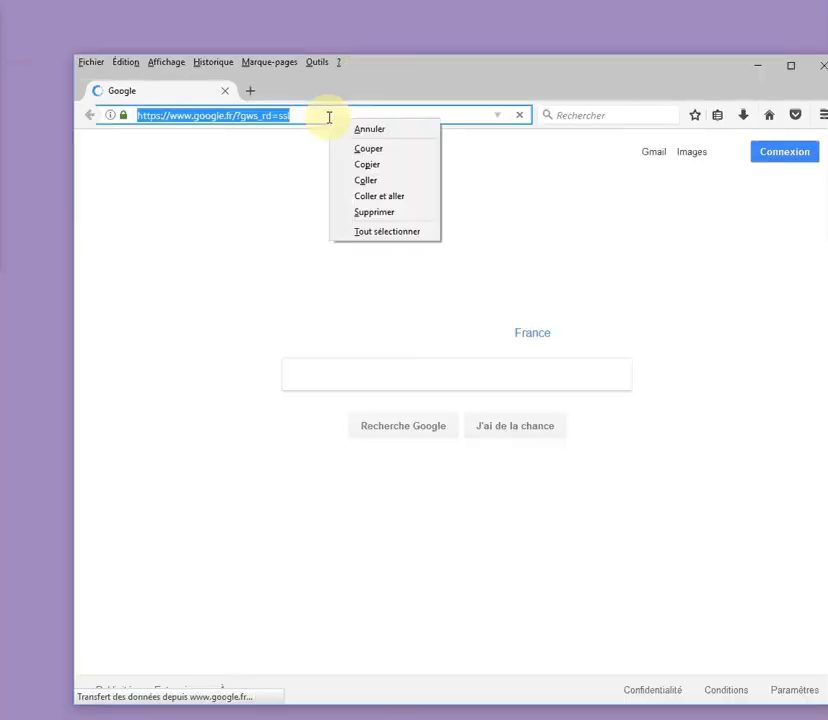
left_click(362, 178)
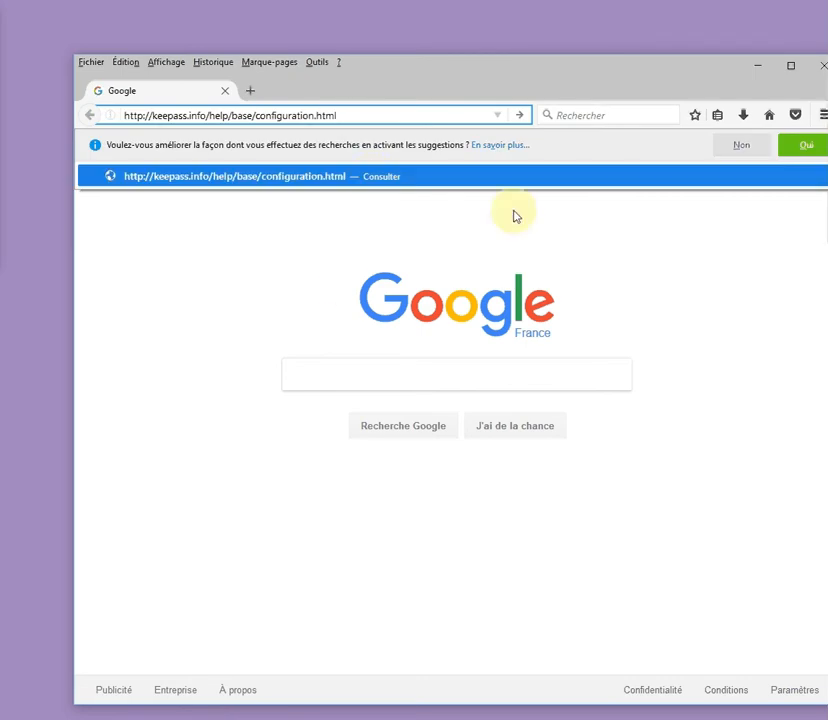
key("Return")
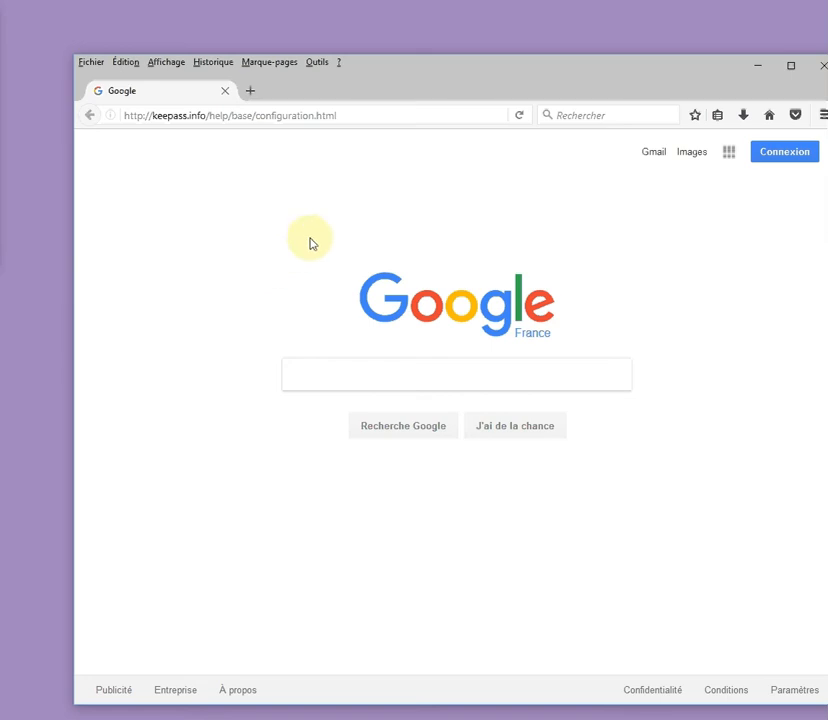
left_click(362, 116)
left_click(362, 116)
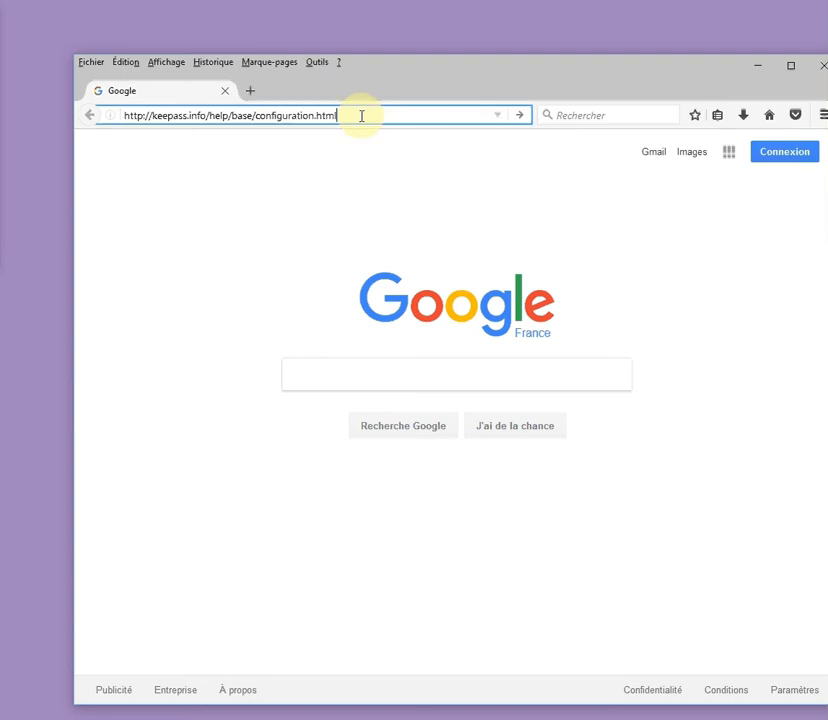
key("Return")
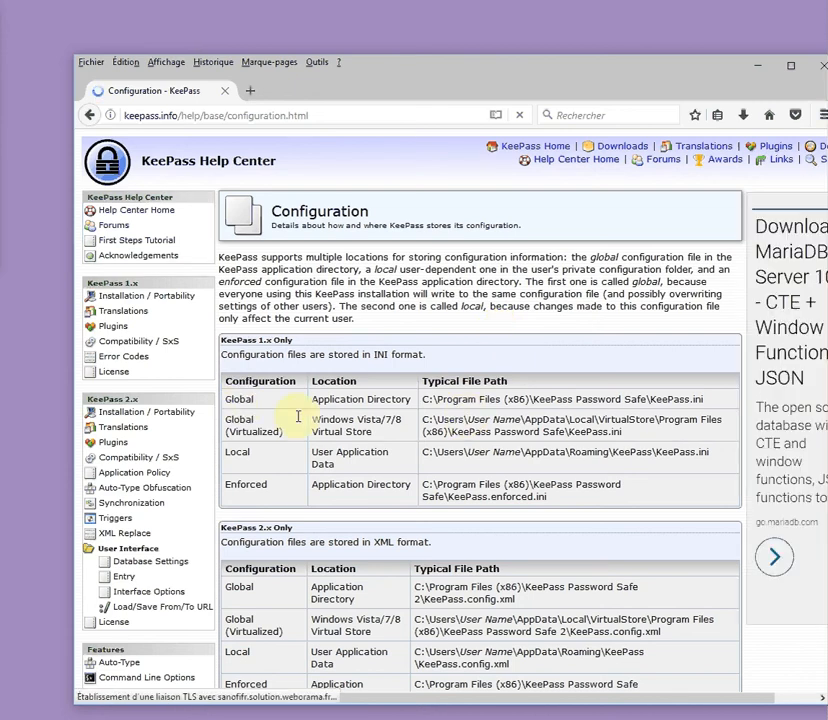
scroll(379, 373, "down", 3)
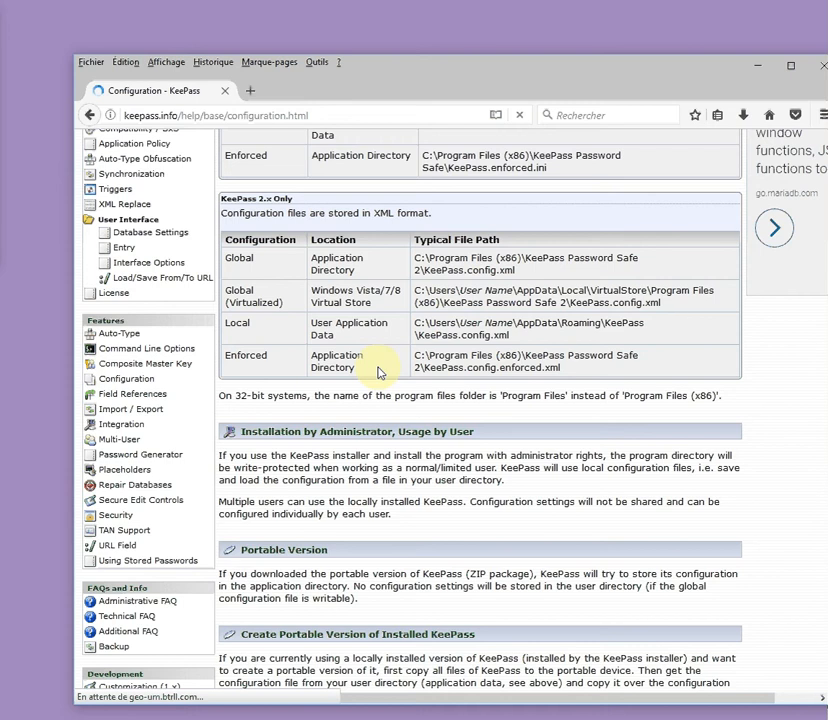
scroll(379, 370, "down", 2)
scroll(379, 363, "down", 4)
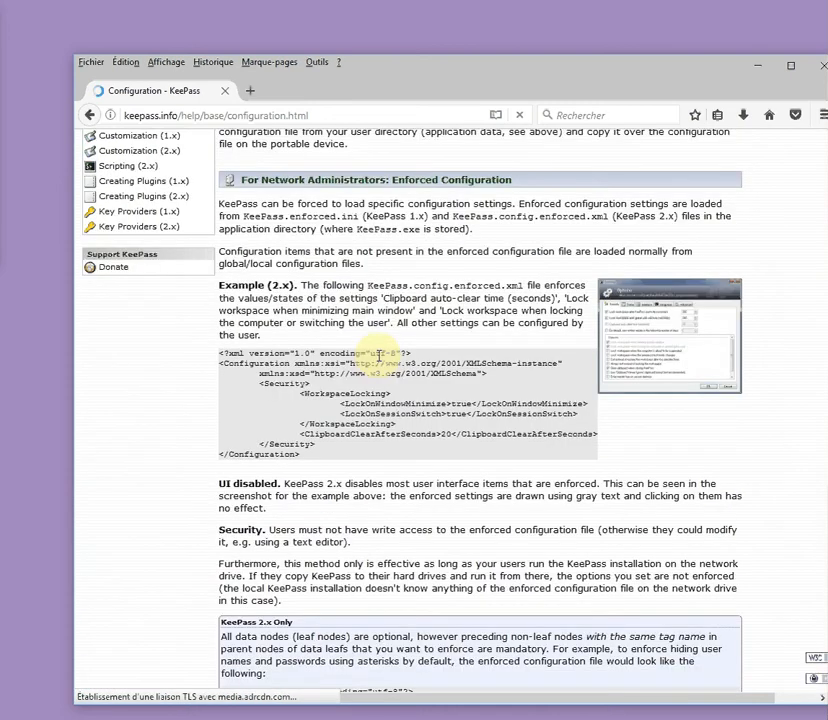
scroll(415, 428, "down", 1)
scroll(415, 428, "down", 2)
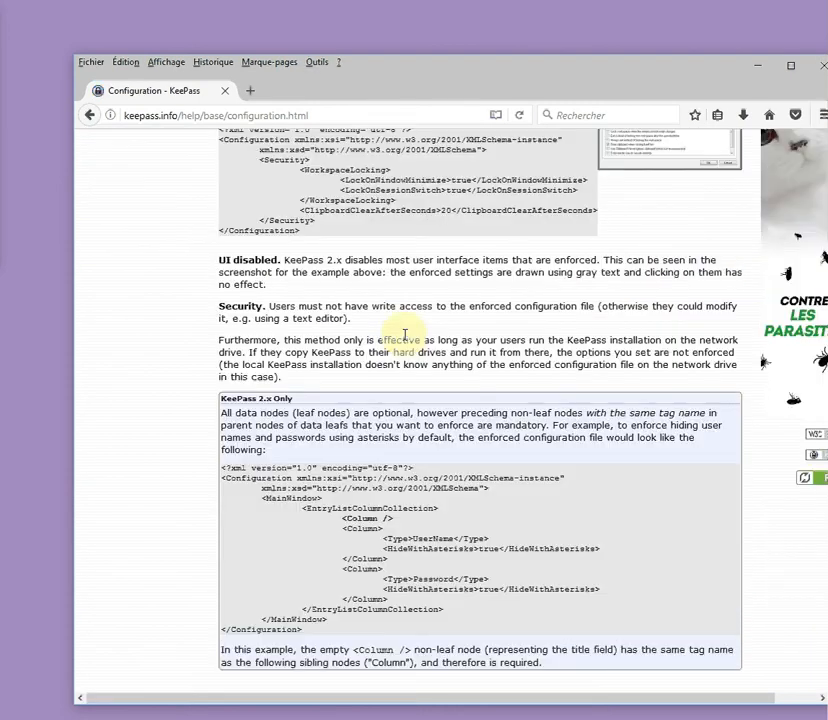
scroll(405, 334, "down", 2)
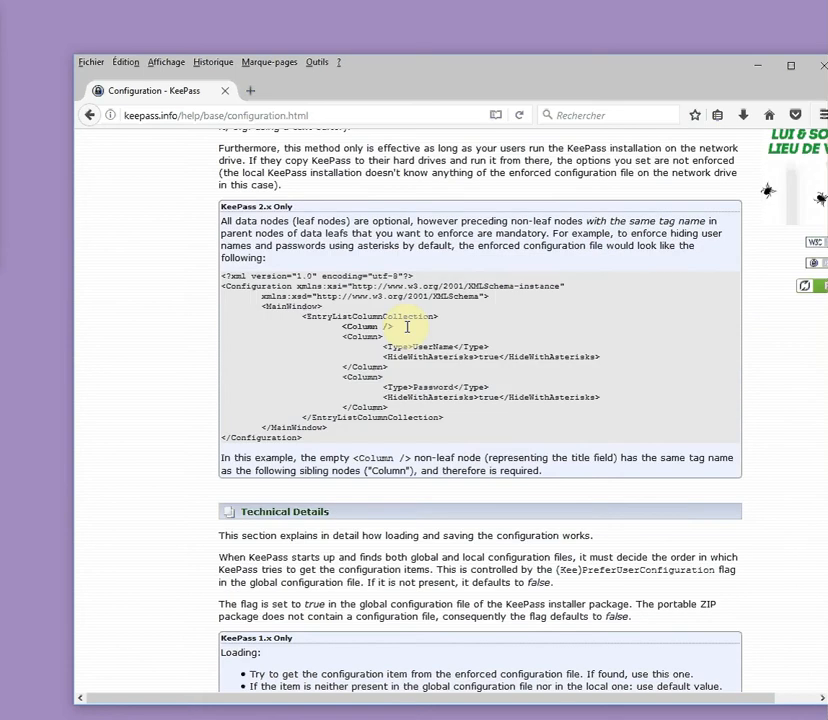
scroll(408, 328, "down", 5)
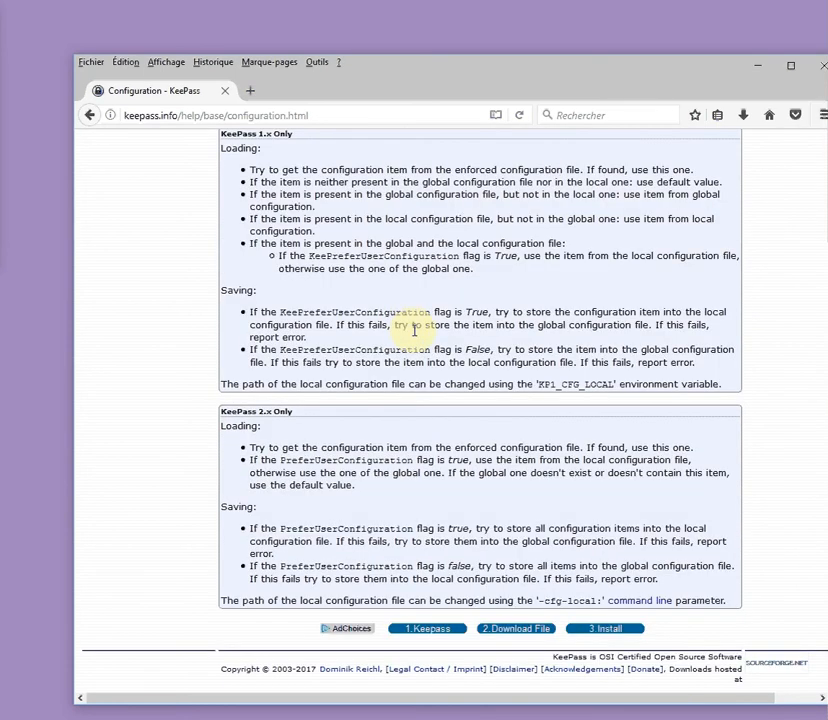
scroll(410, 330, "up", 5)
scroll(416, 335, "up", 10)
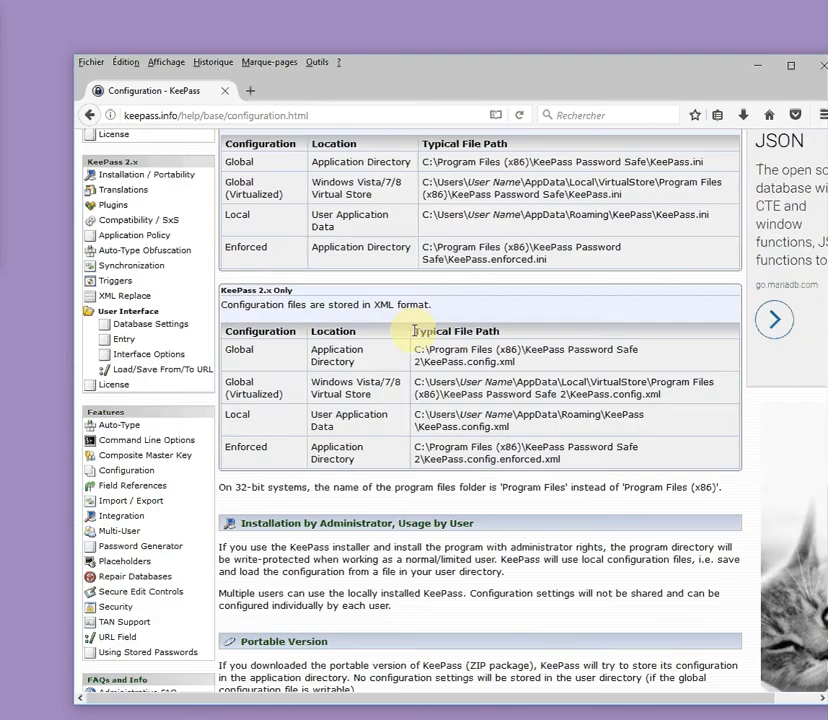
scroll(415, 334, "up", 3)
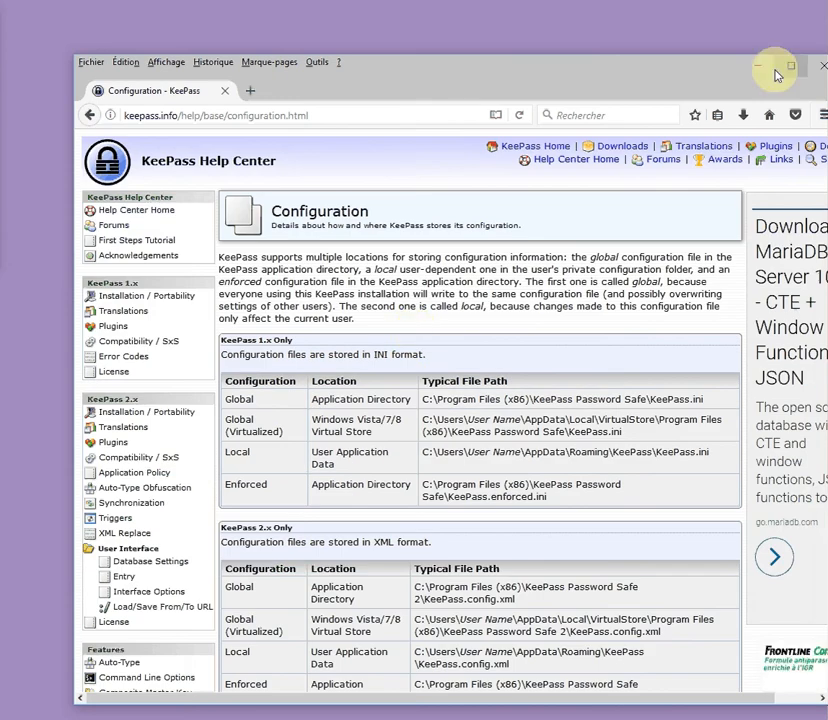
Hide Firefox, clear every key source in the composite key dialog, and cancel it
left_click(778, 72)
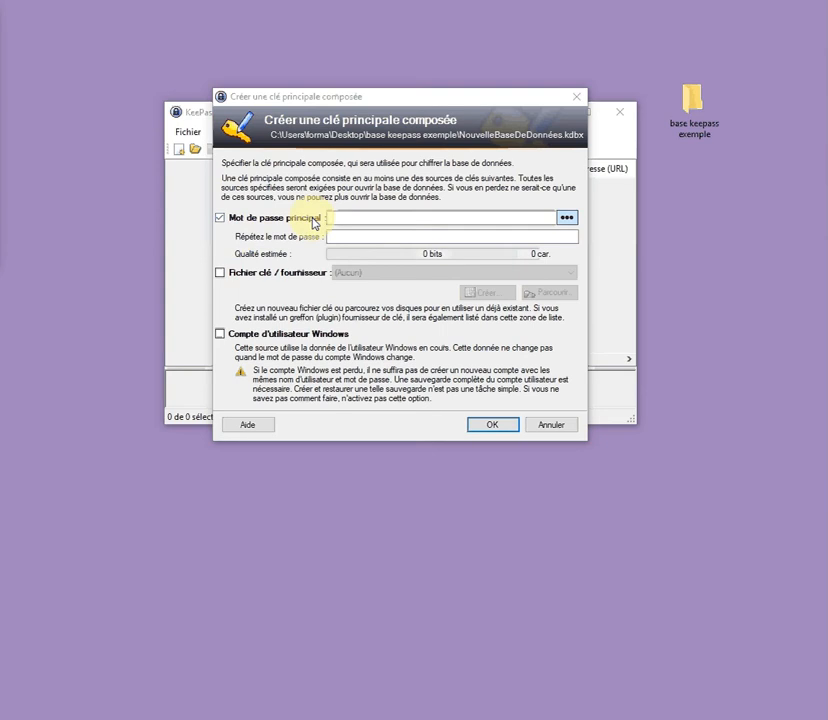
left_click(240, 274)
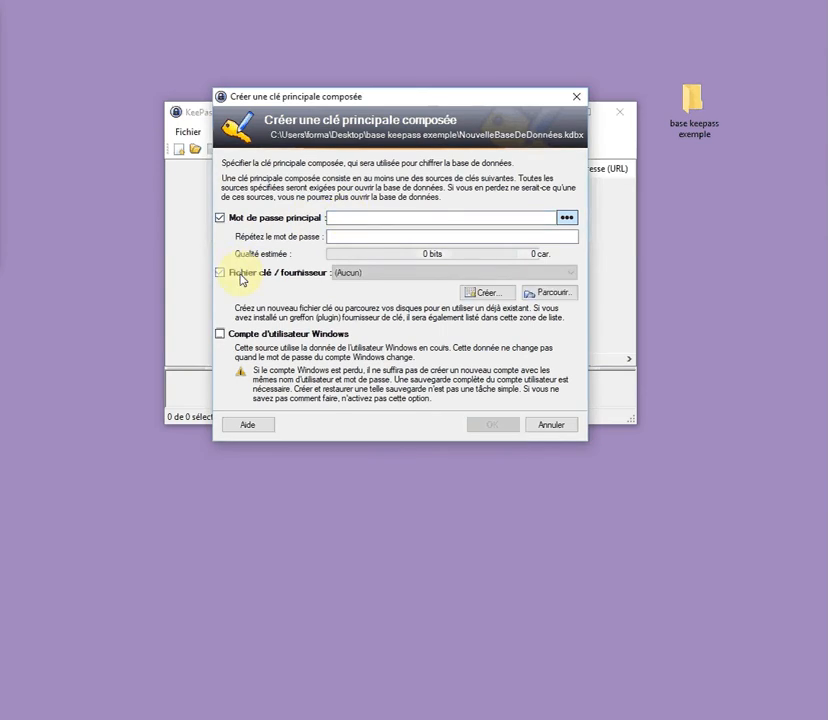
left_click(224, 334)
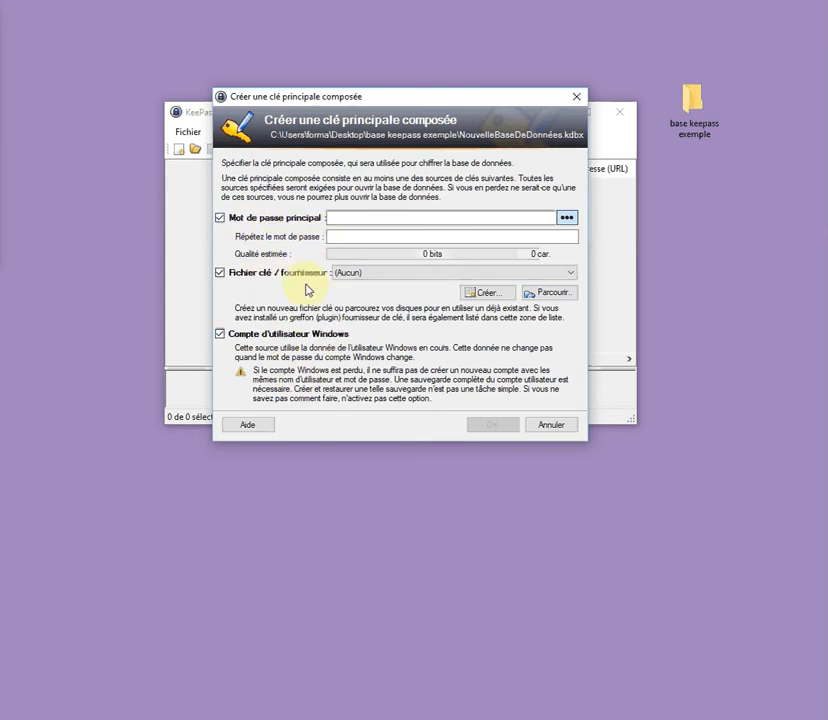
left_click(220, 334)
left_click(221, 275)
left_click(219, 218)
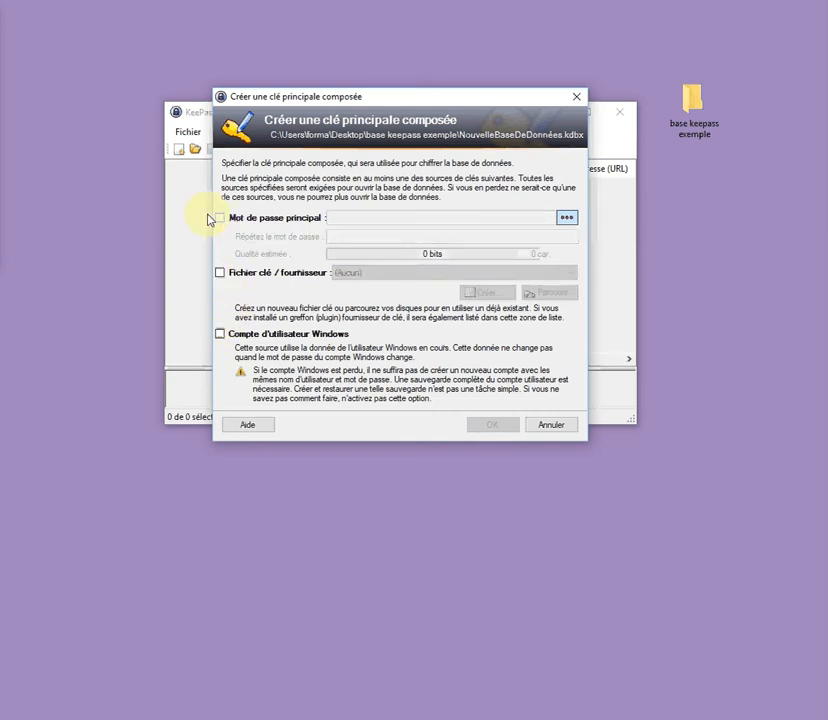
left_click(553, 427)
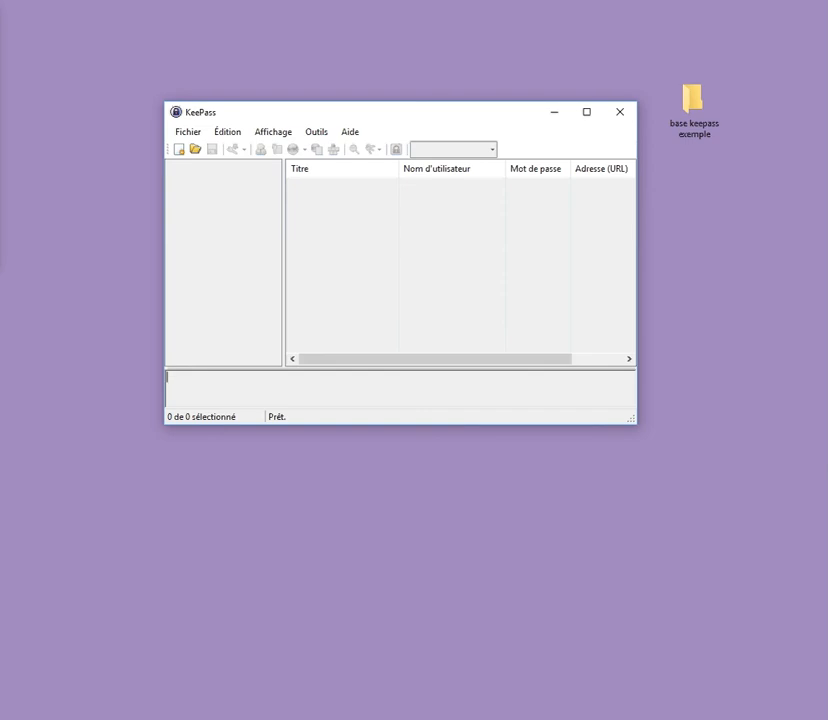
Create a new database file NouvelleBaseDeDonnées.kdbx in the base keepass exemple folder
left_click(189, 135)
left_click(201, 150)
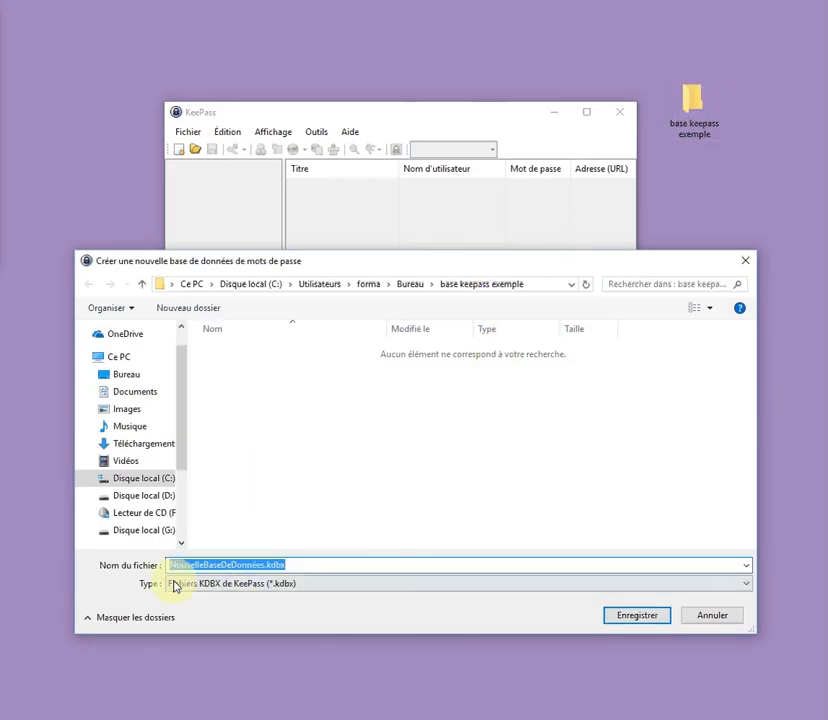
left_click(256, 565)
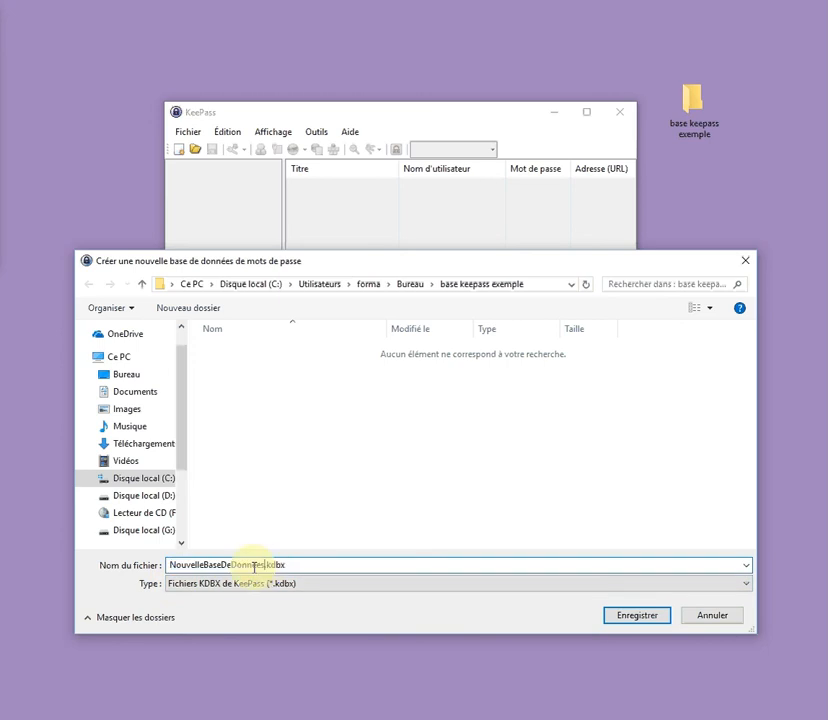
double_click(256, 565)
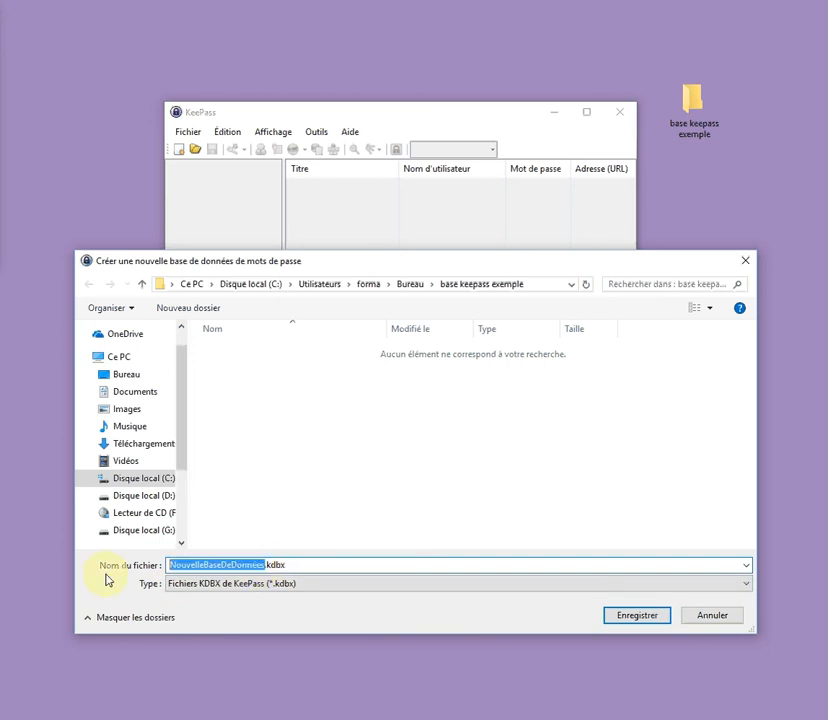
left_click(625, 616)
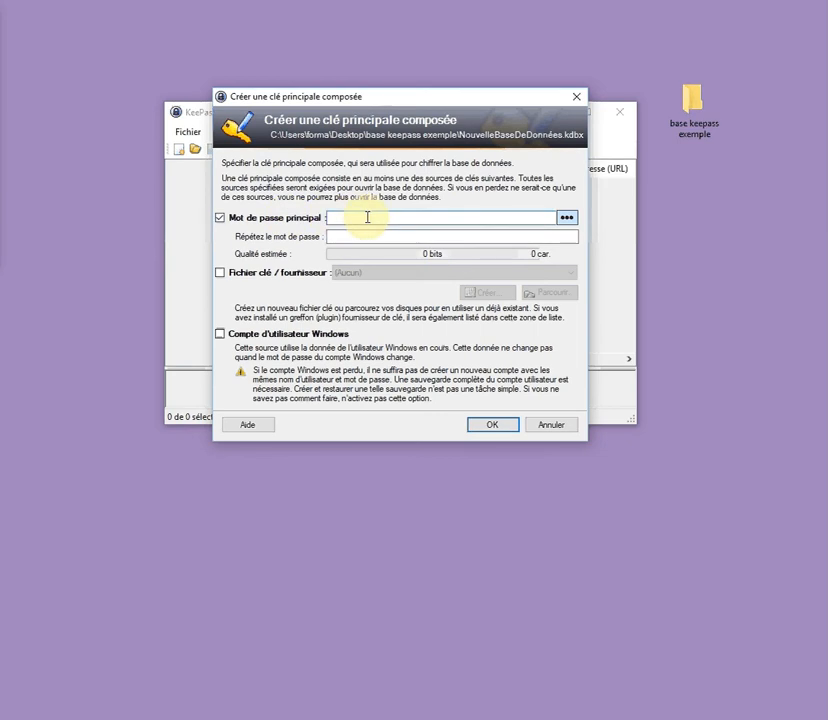
Protect it with a 4-character master password, repeated, and accept the default database settings
type("1234")
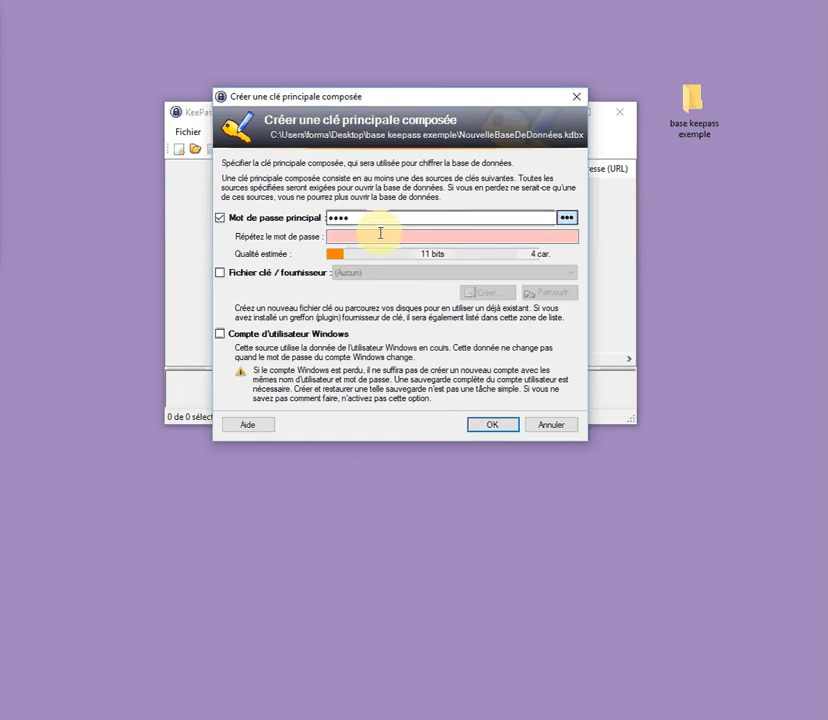
type("••")
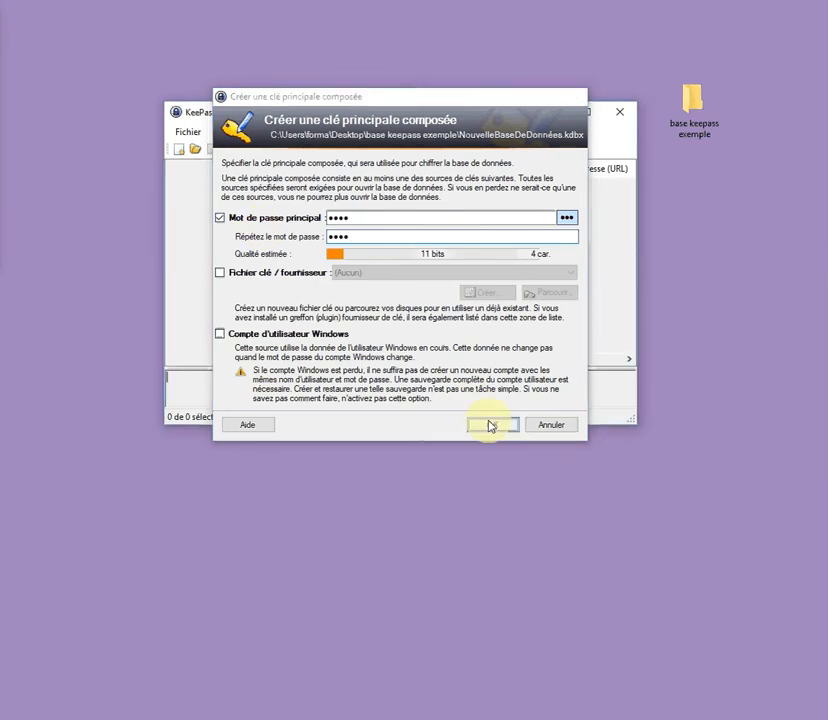
left_click(485, 425)
left_click(480, 428)
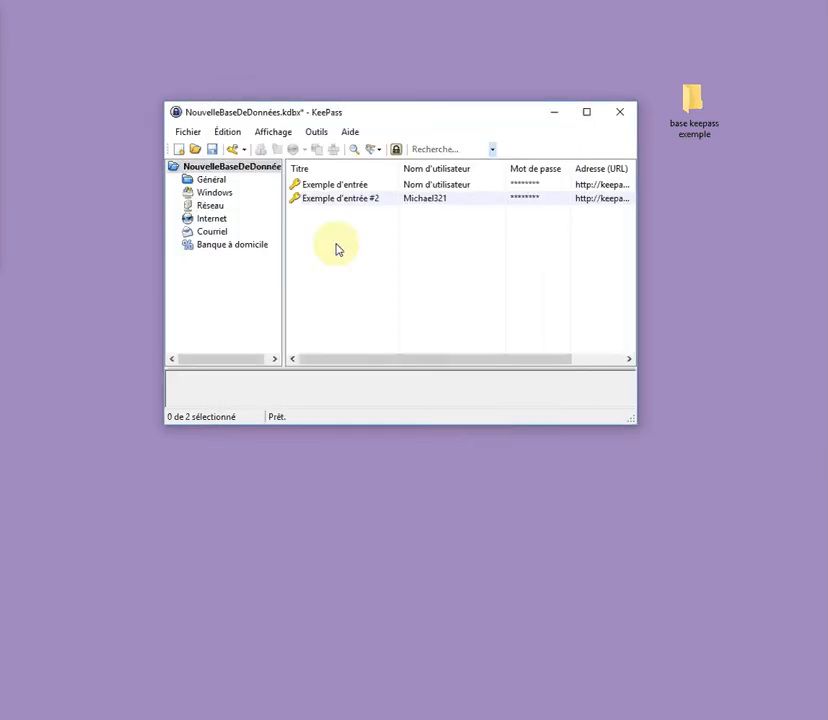
Move both sample entries to the recycle bin
right_click(326, 188)
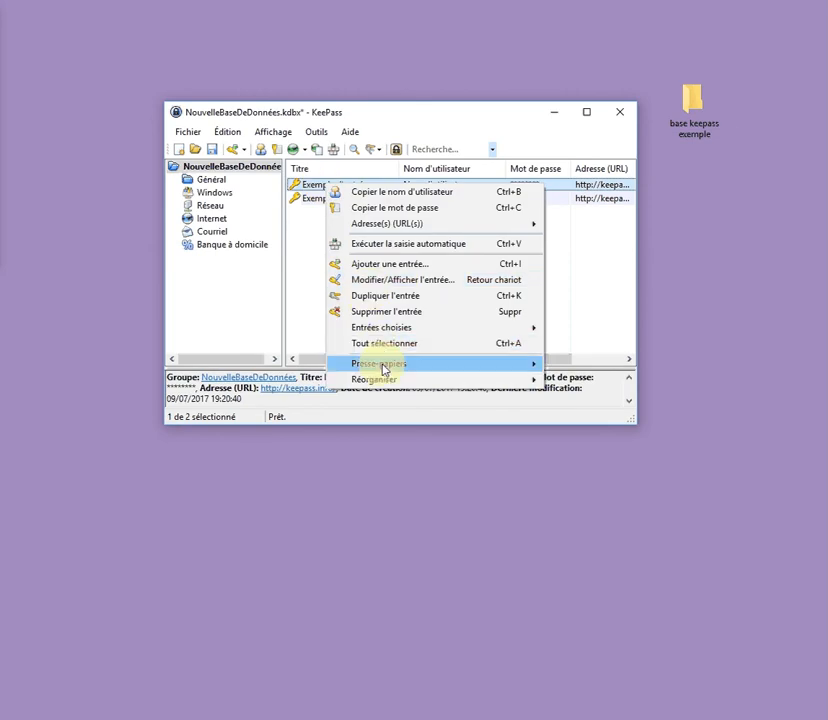
left_click(395, 316)
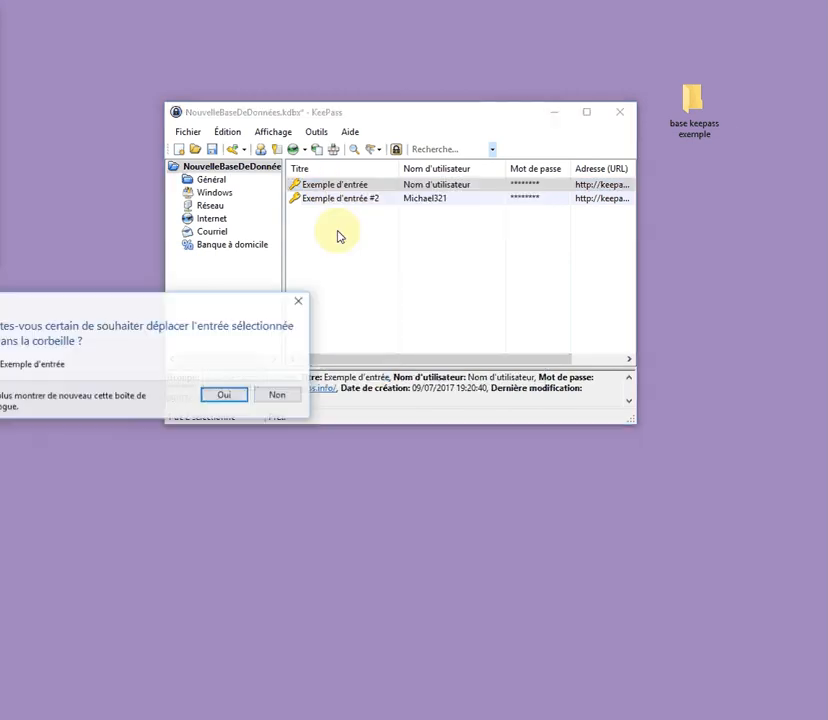
left_click(224, 395)
right_click(314, 187)
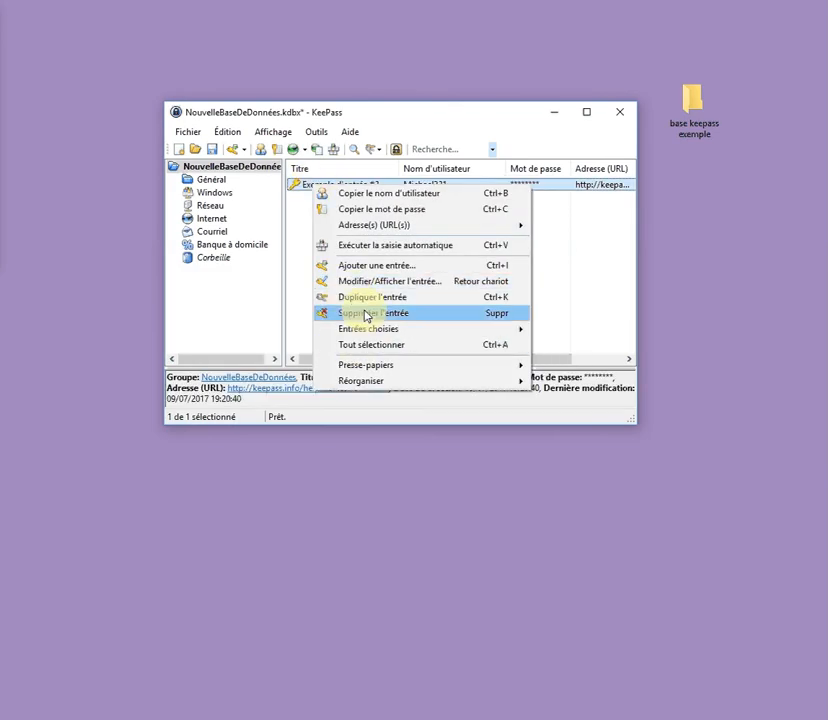
left_click(386, 316)
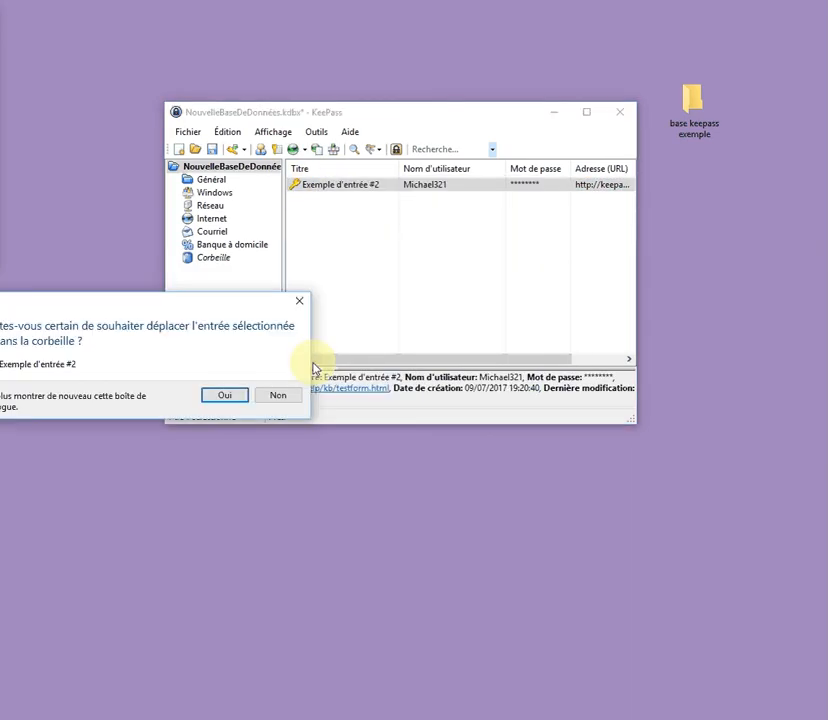
left_click(224, 395)
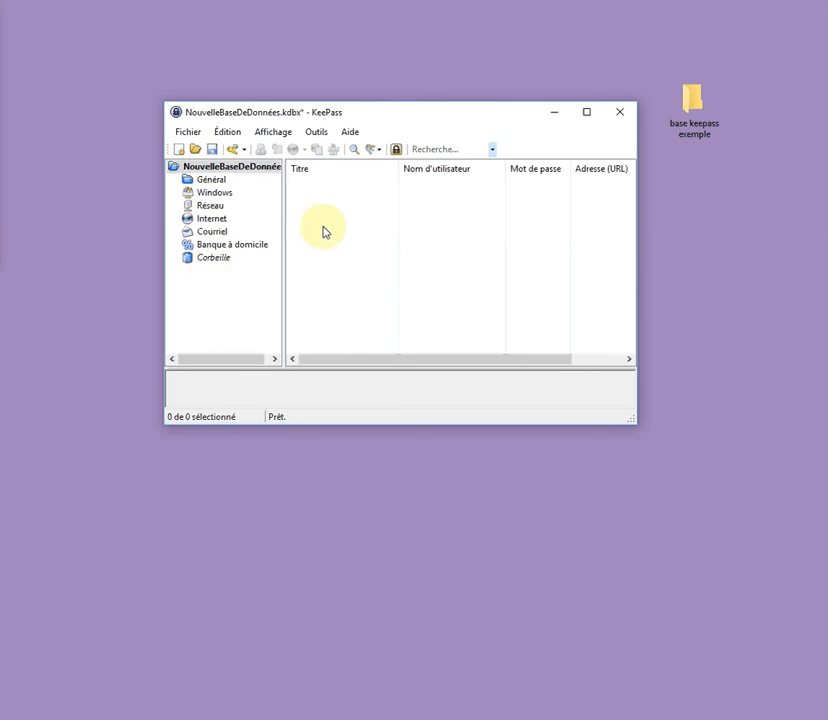
Quit KeePass saving the changes, then relaunch it from the desktop shortcut
left_click(191, 133)
left_click(210, 376)
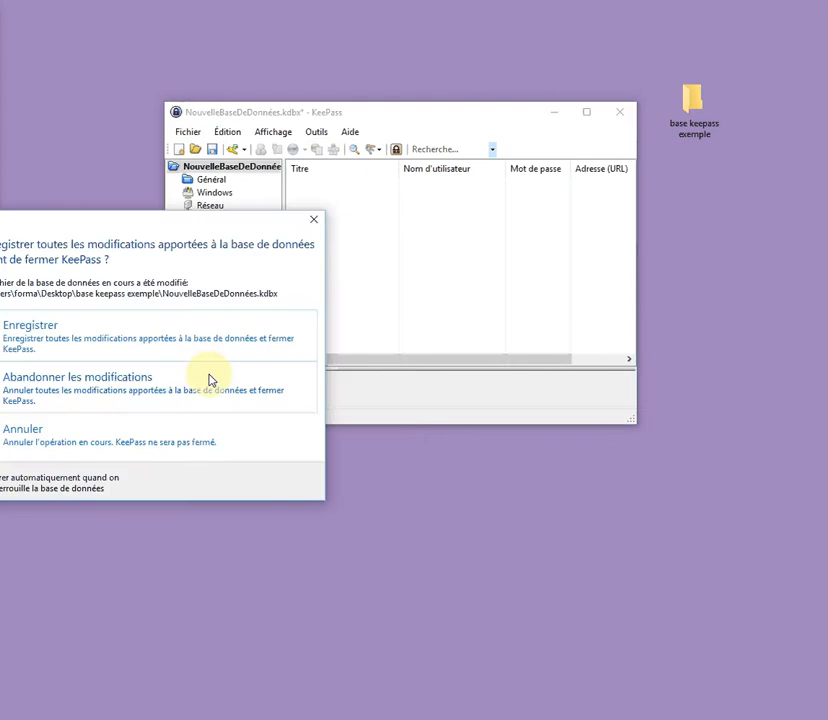
left_click(55, 344)
left_click(537, 292)
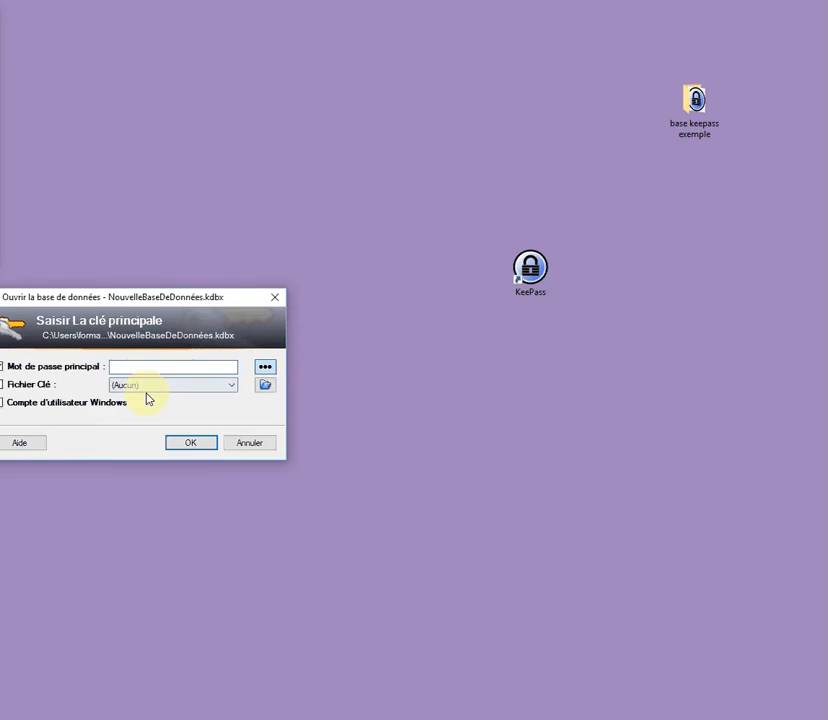
Unlock NouvelleBaseDeDonnées using only the master password, with key-file and Windows account options off
left_click(2, 386)
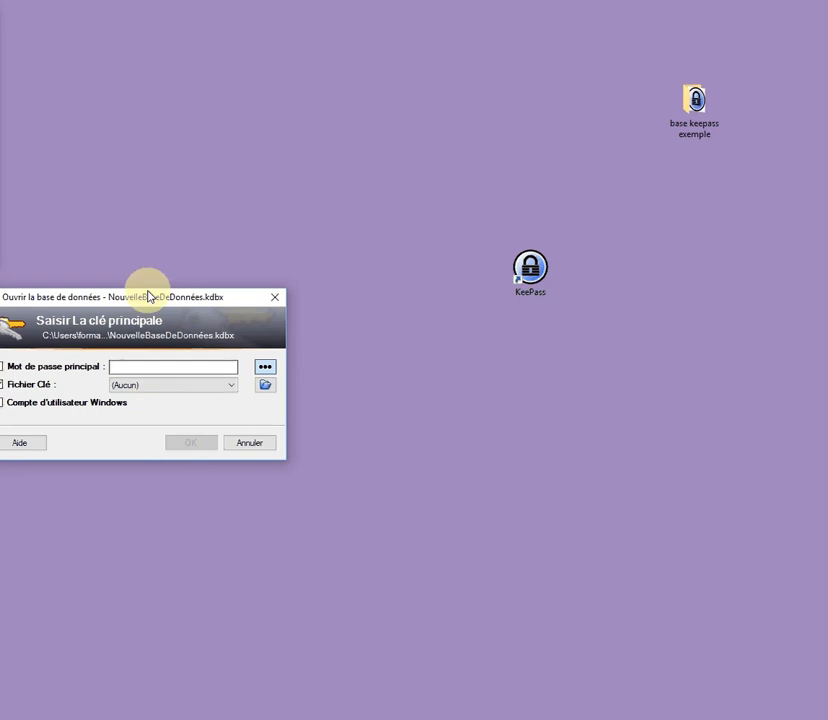
left_click_drag(148, 296, 336, 278)
left_click(200, 371)
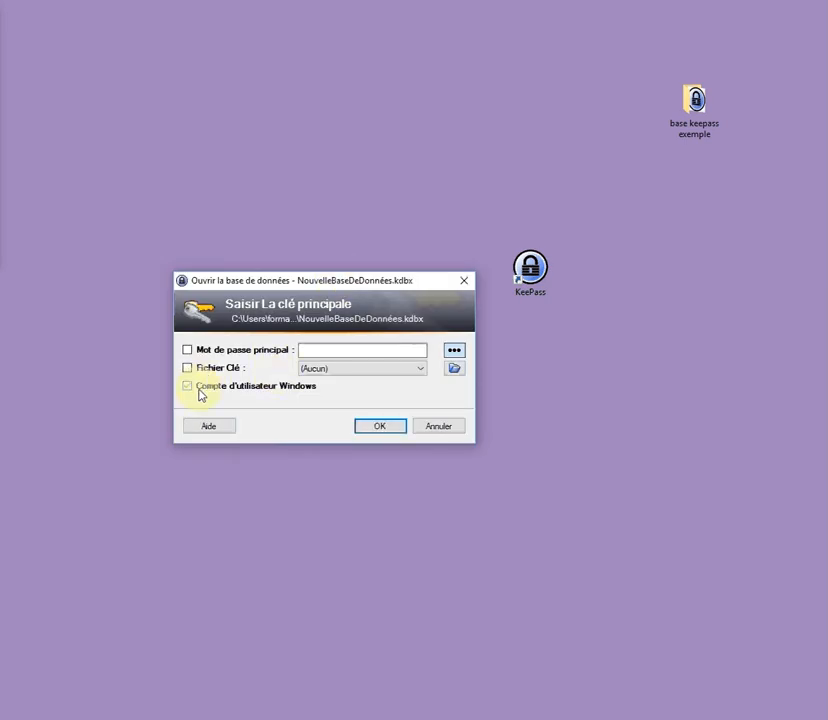
left_click(200, 392)
left_click(225, 396)
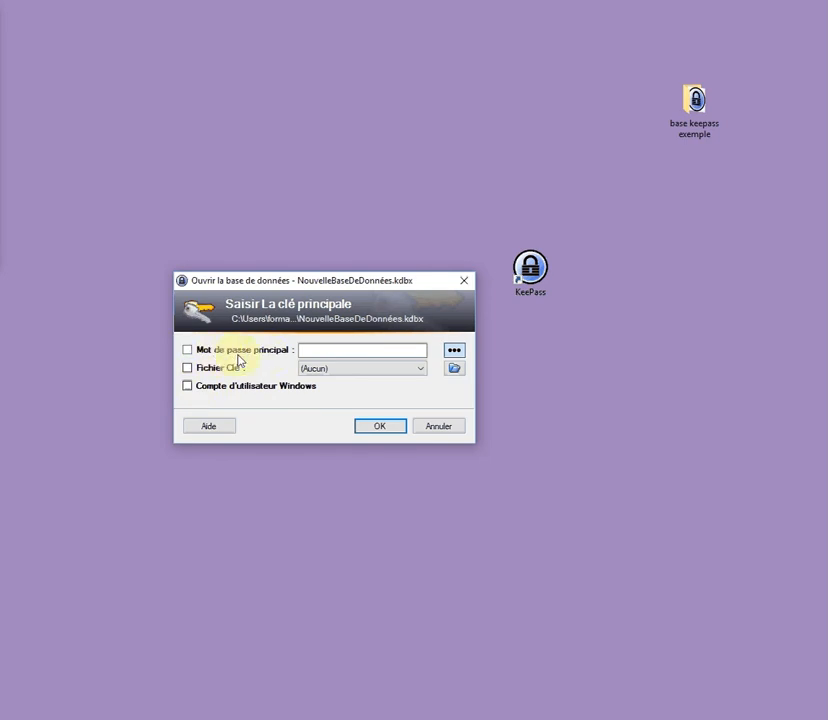
left_click(212, 352)
left_click(331, 352)
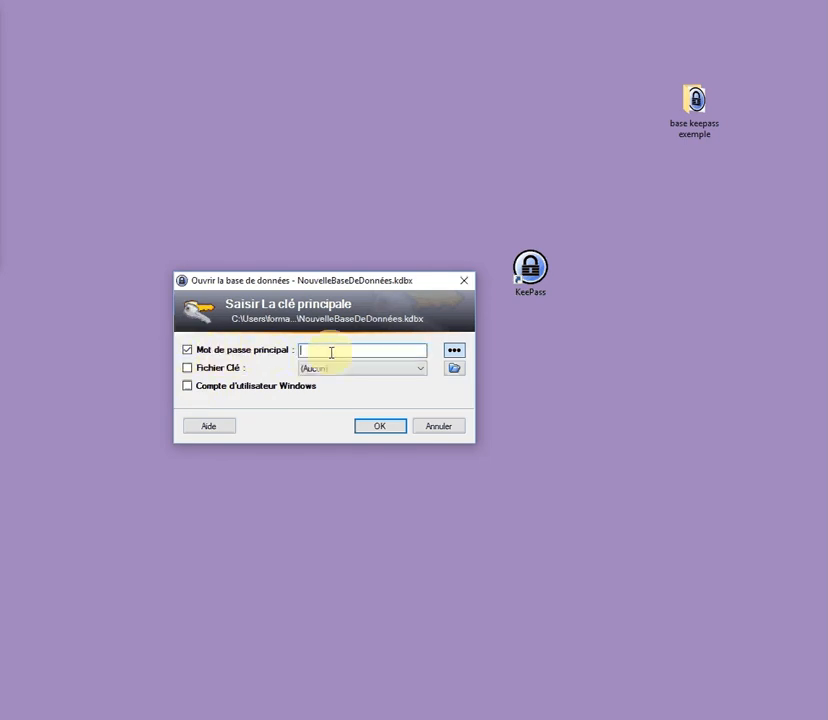
type("****")
left_click(372, 426)
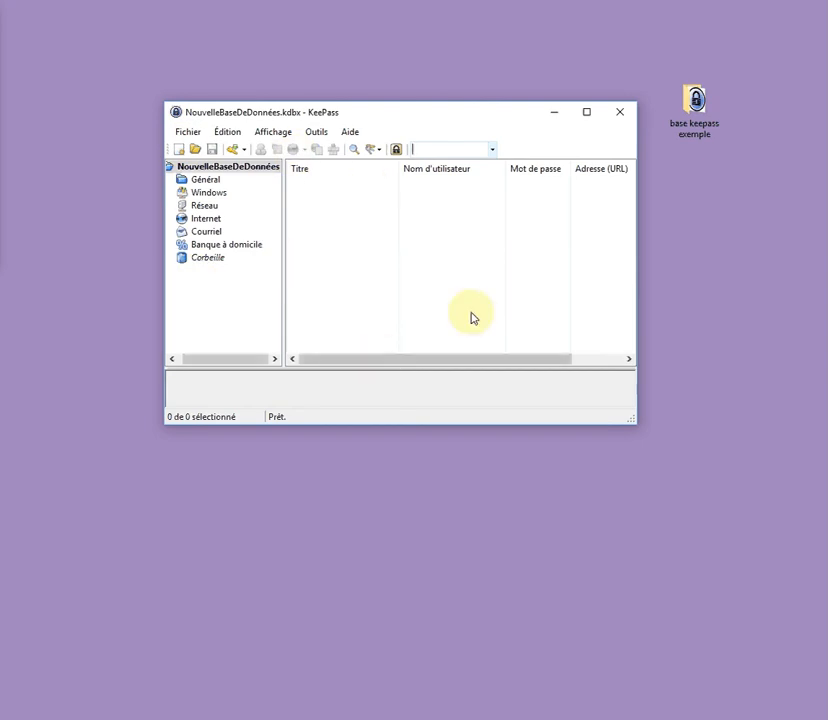
Add an entry with title and username 'test', then reopen it and close it unchanged
right_click(318, 203)
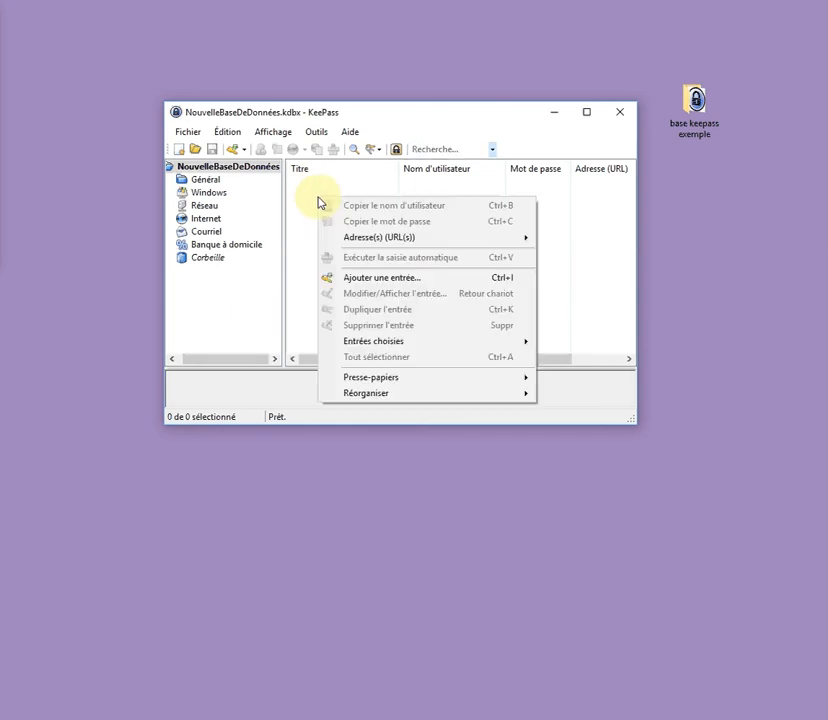
left_click(364, 277)
type("te")
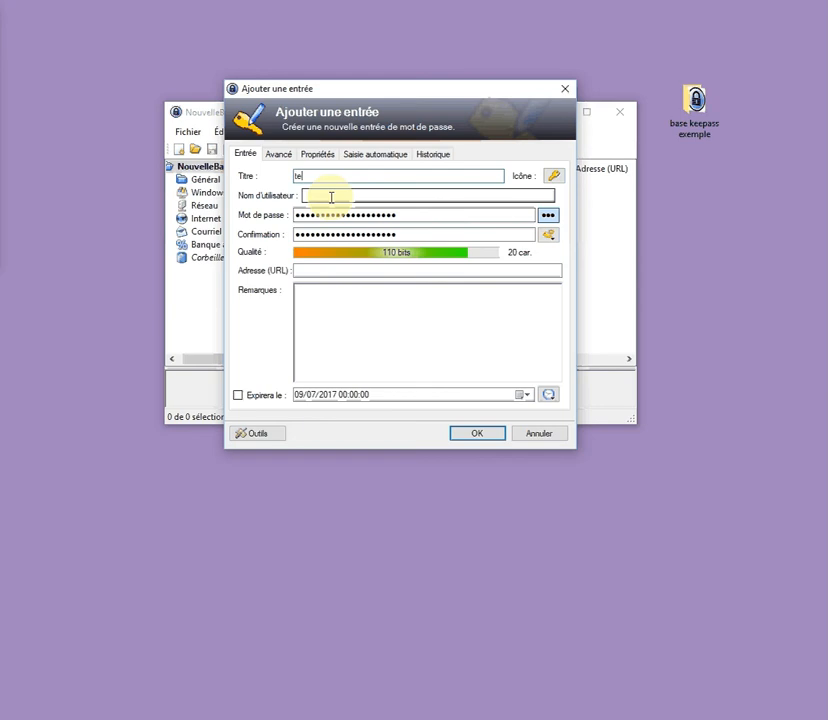
type("sttest")
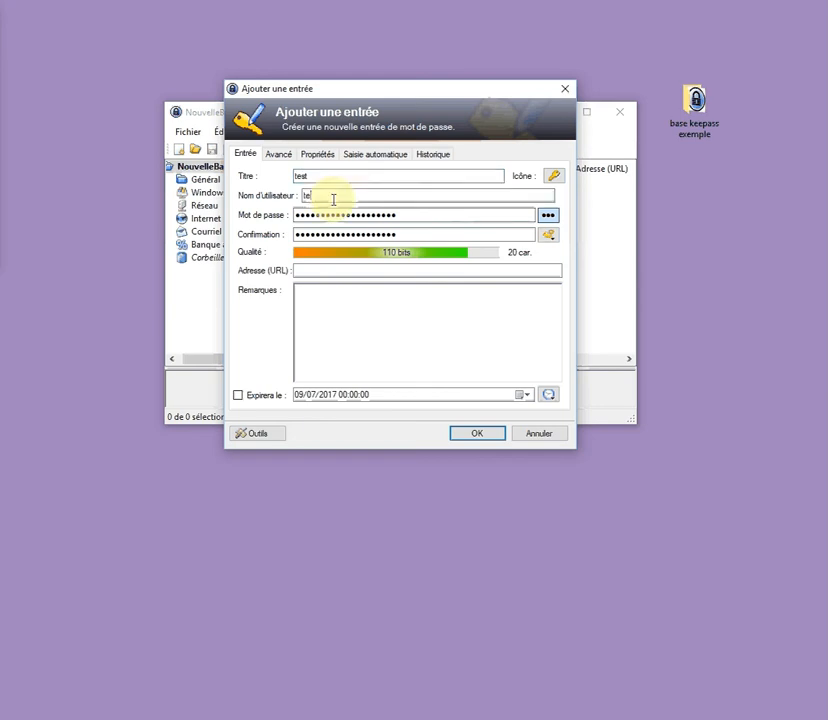
left_click(346, 313)
left_click(466, 436)
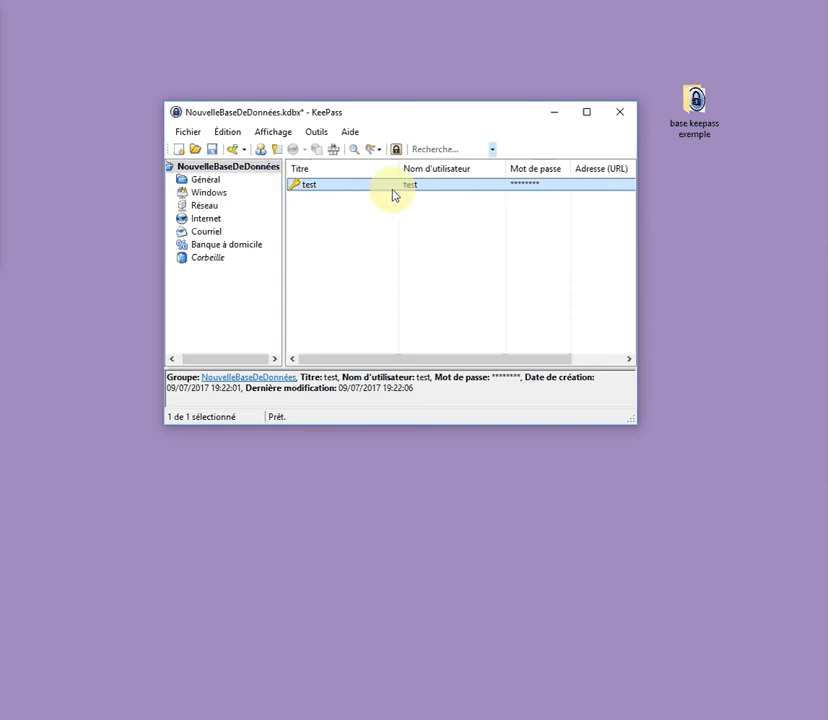
double_click(303, 188)
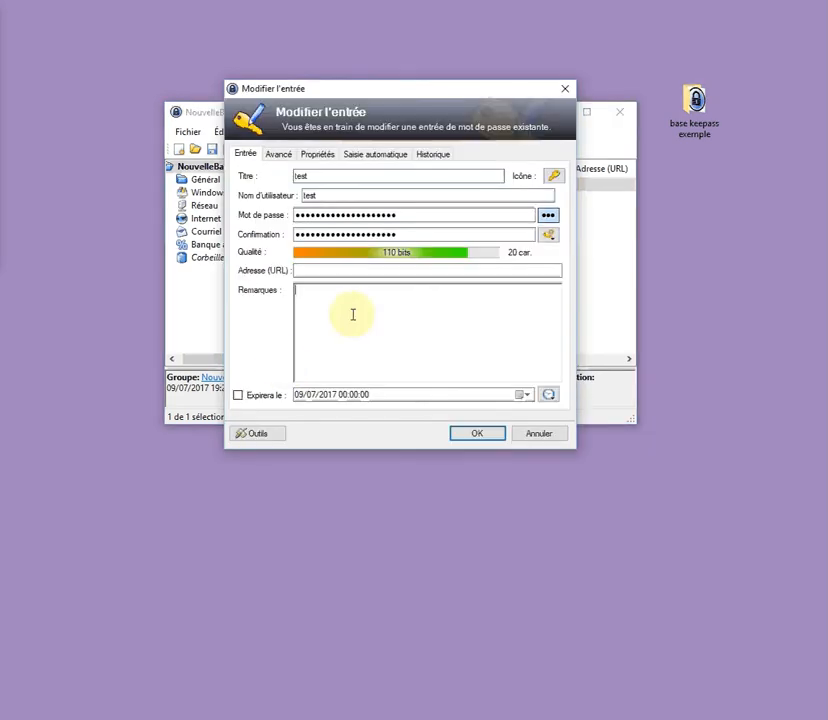
left_click(477, 433)
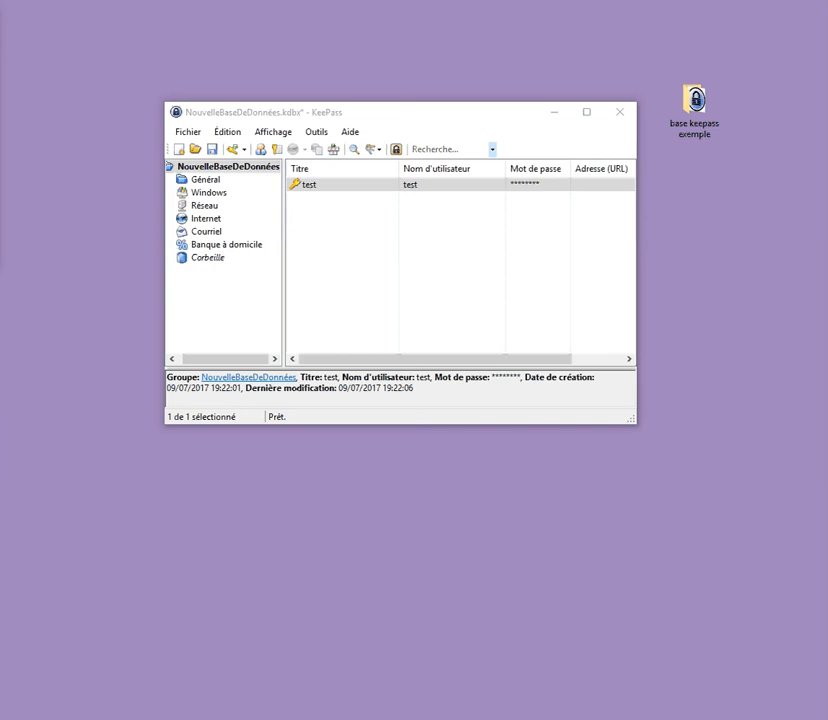
Quit KeePass, saving the database with the test entry
left_click(185, 132)
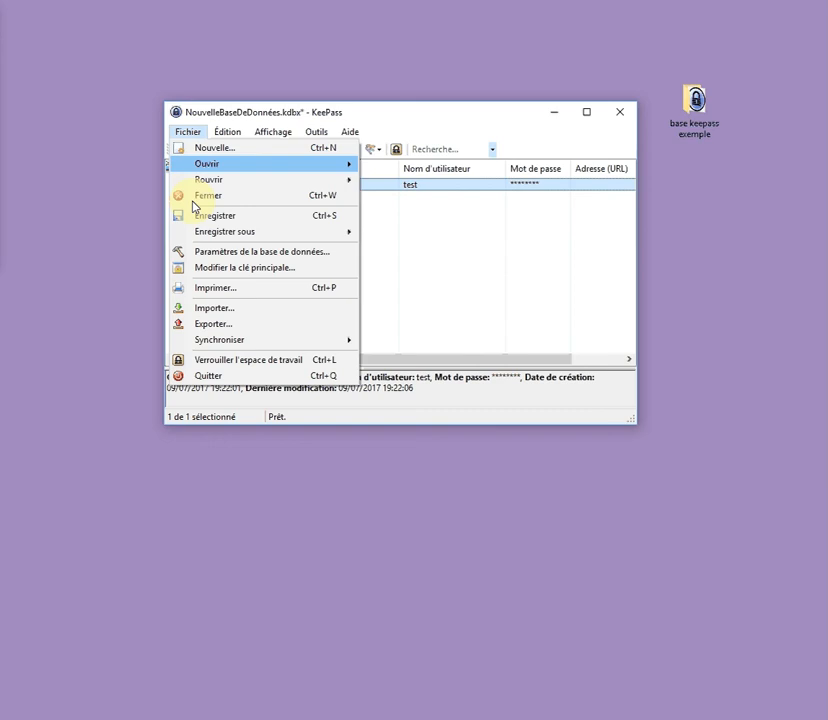
left_click(213, 376)
left_click(96, 338)
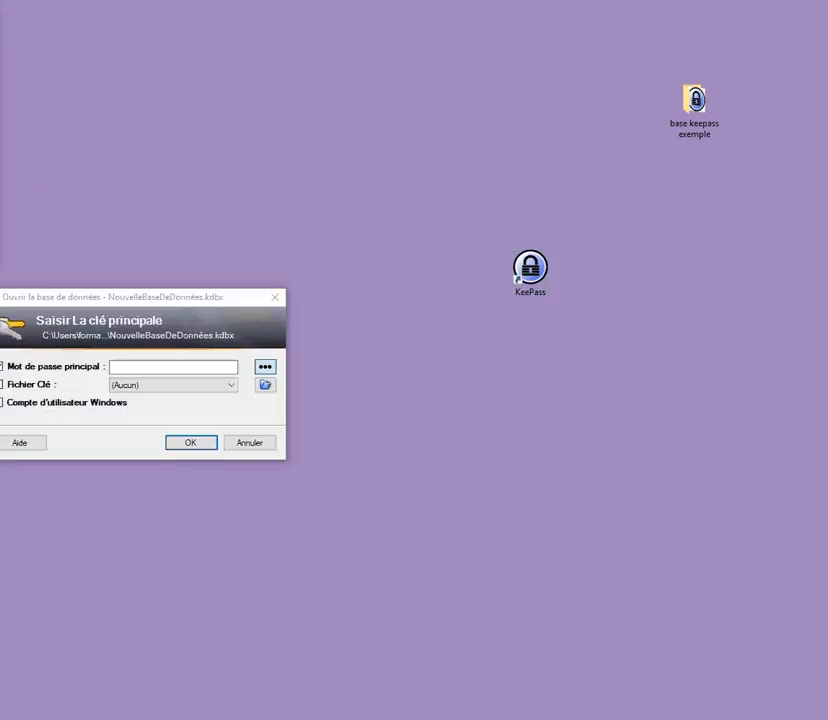
Relaunch KeePass and unlock the database with the master password
left_click_drag(187, 299, 314, 279)
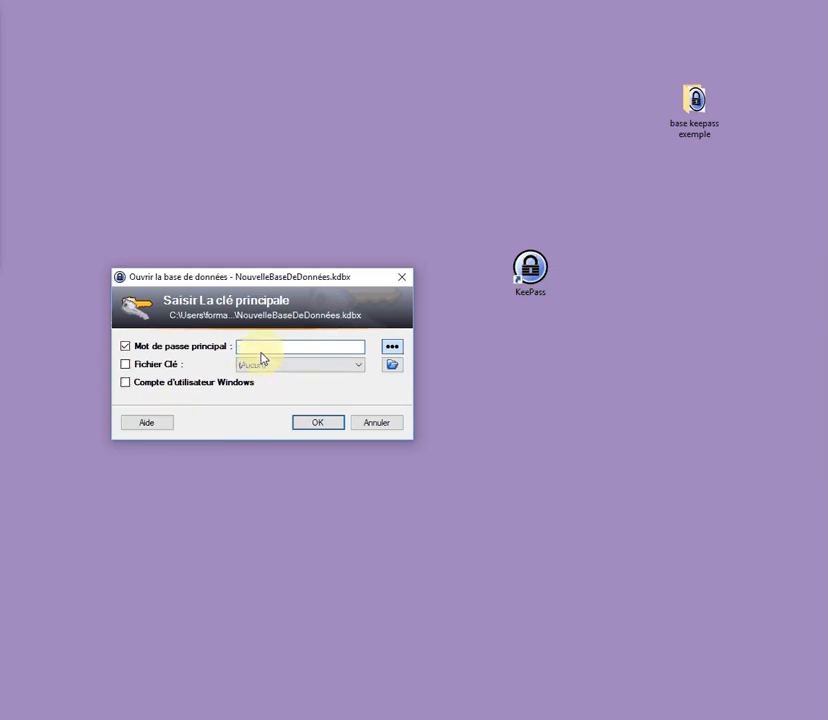
type("test")
key("Return")
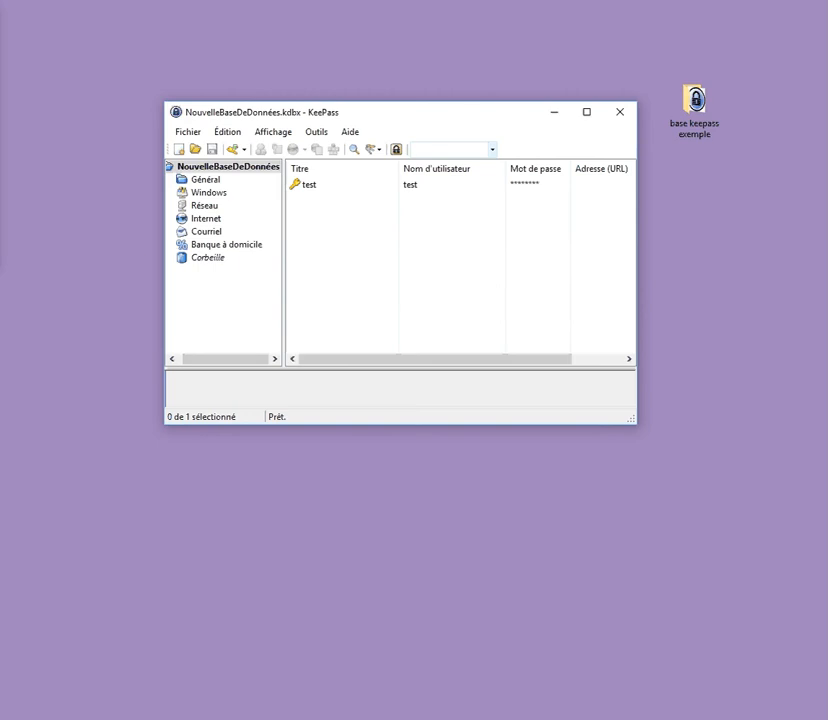
View the saved generator profiles from a new-entry form, cancel it, and open the Outils menu
left_click(311, 222)
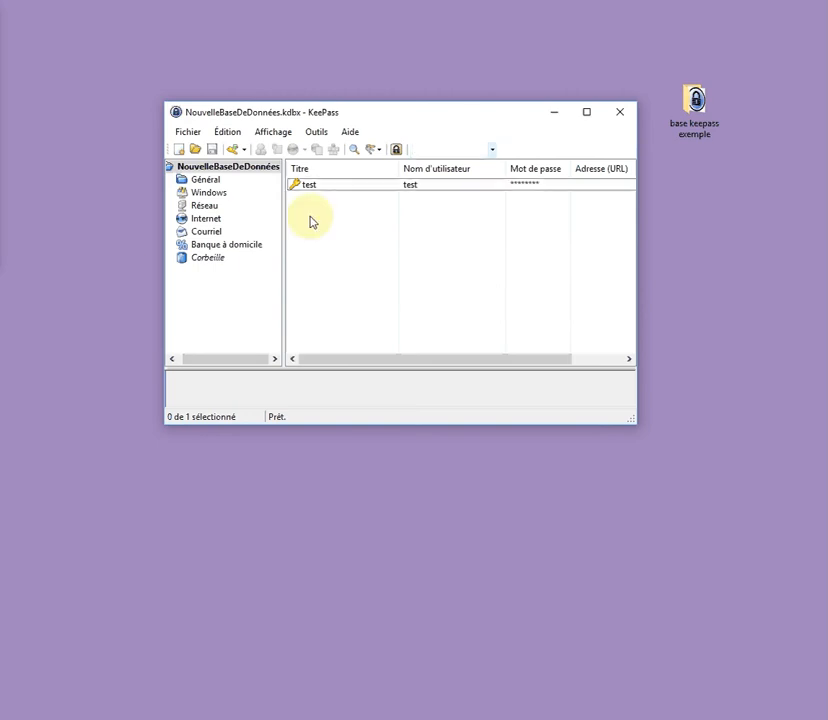
right_click(311, 222)
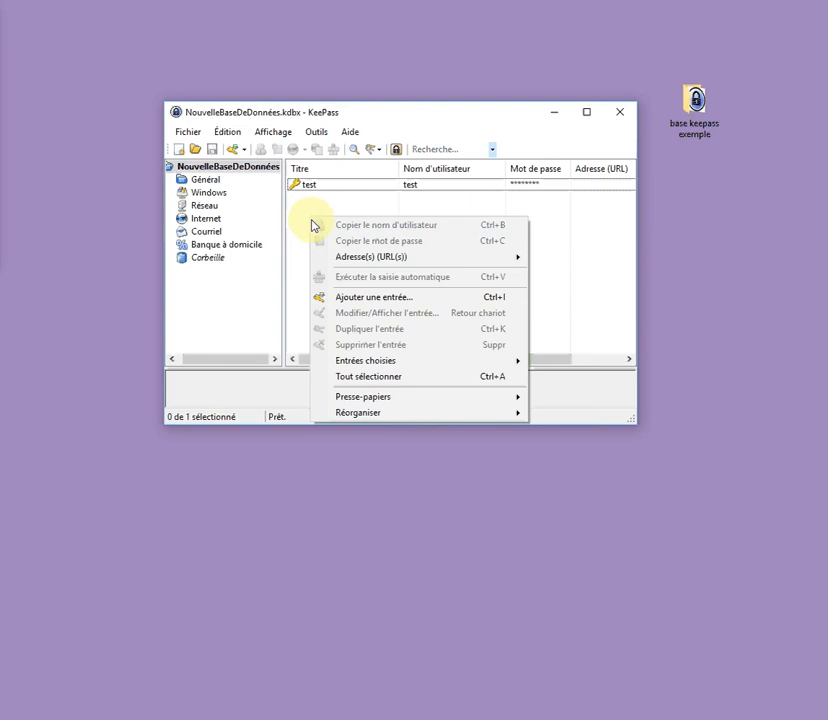
left_click(368, 303)
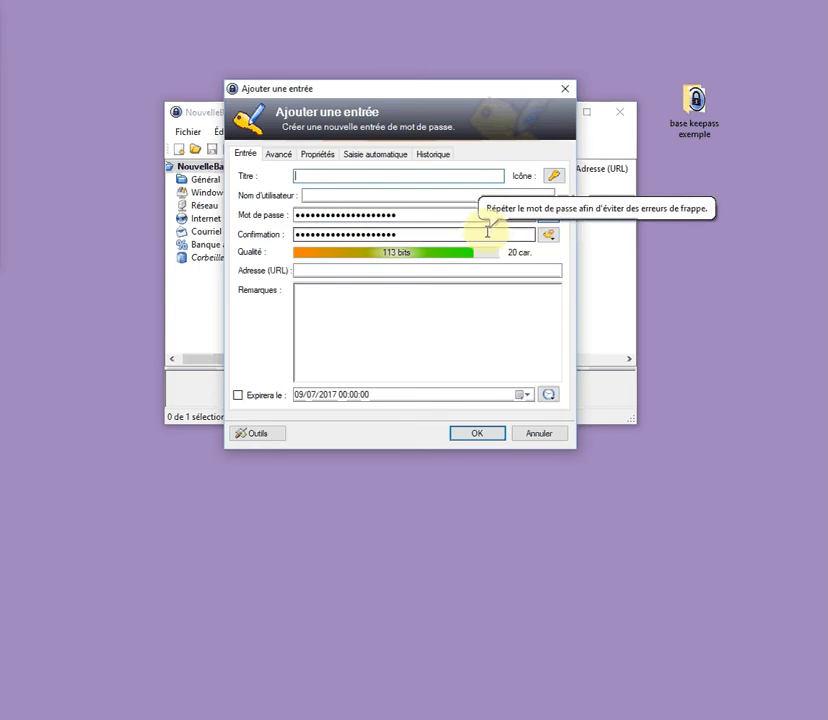
left_click(555, 241)
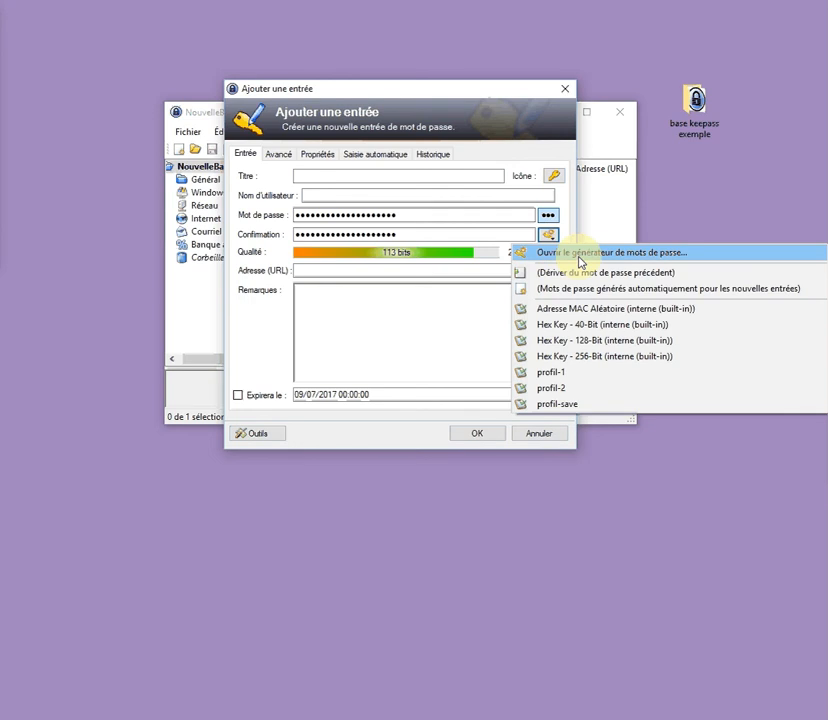
left_click(539, 436)
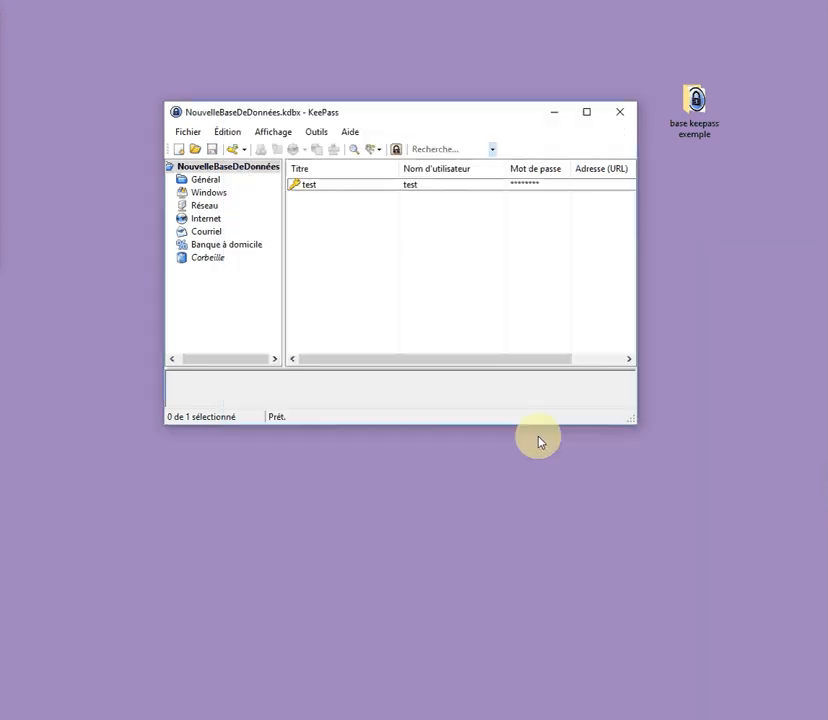
left_click(315, 131)
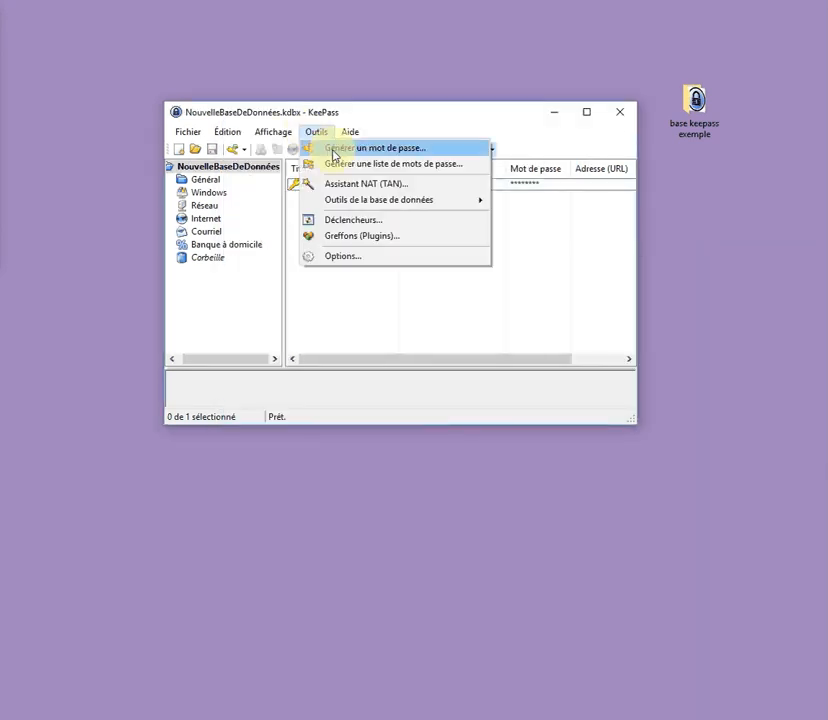
Generate an untitled entry using the '(Mots de passe générés automatiquement pour les nouvelles entrées)' profile
left_click(341, 154)
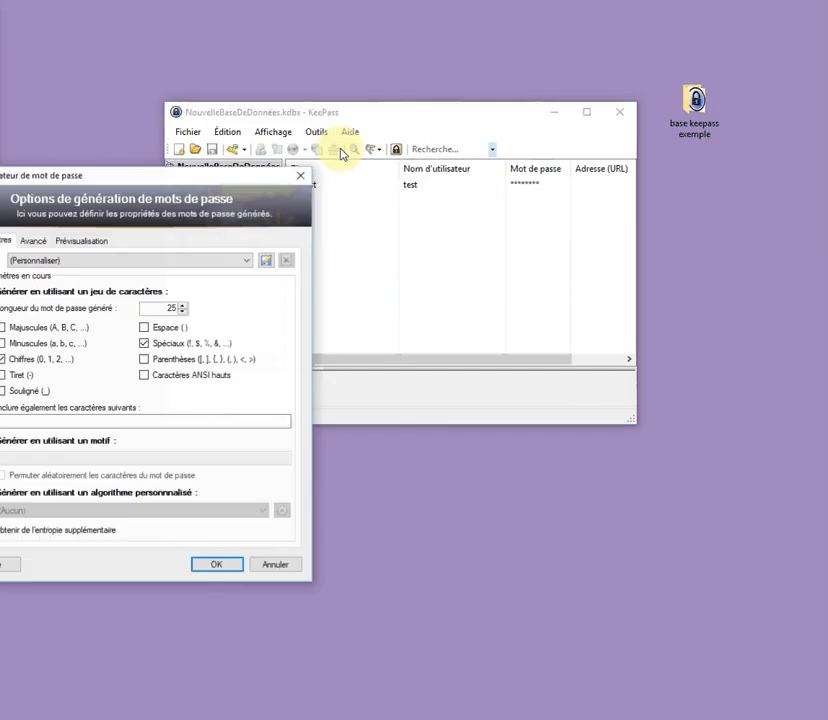
left_click_drag(170, 176, 418, 153)
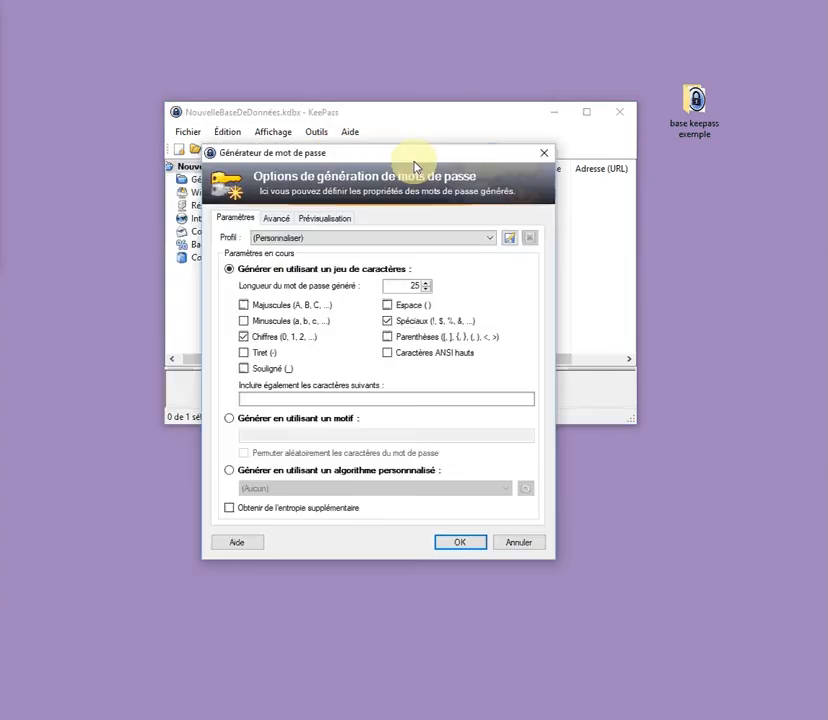
left_click(399, 238)
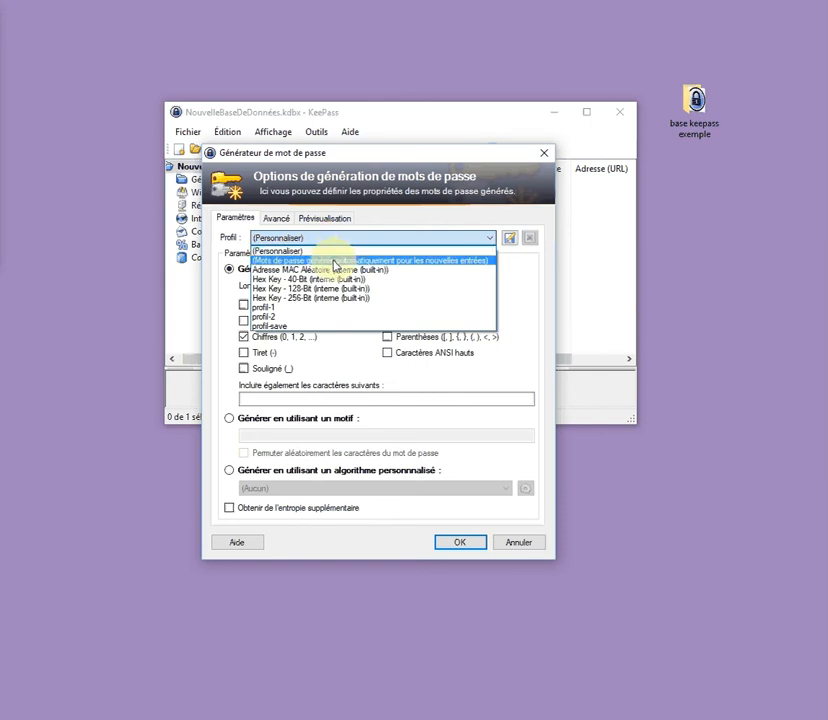
left_click(436, 267)
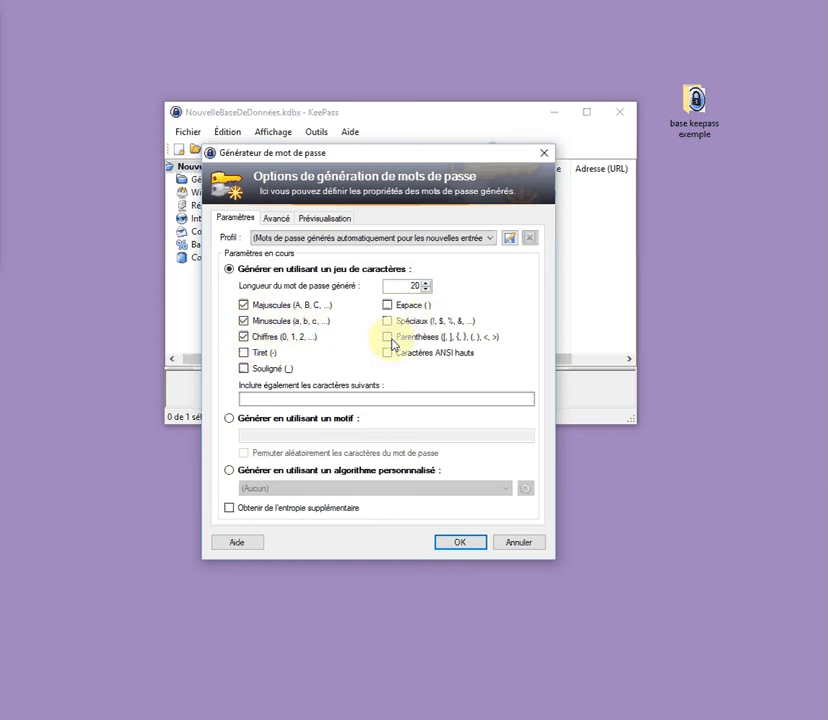
left_click(455, 543)
right_click(318, 235)
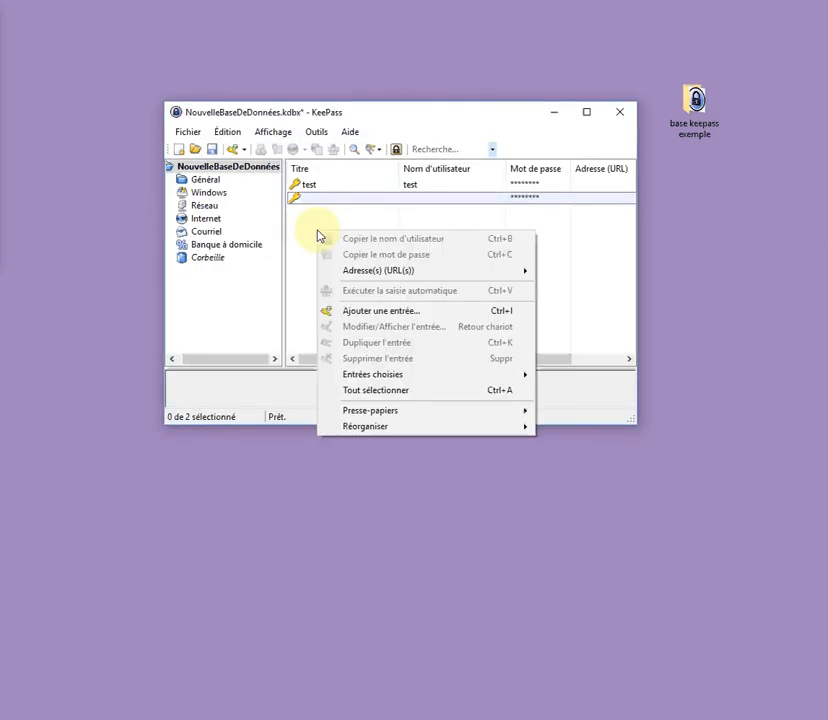
In a new entry, generate a 20-character password with the automatic new-entry profile and show it in plain text
left_click(370, 318)
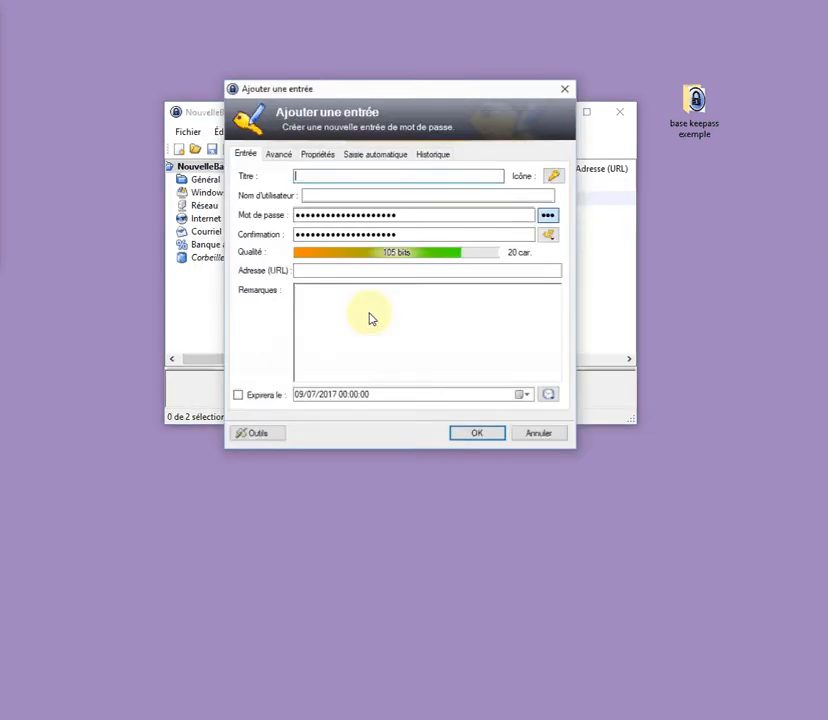
left_click(551, 237)
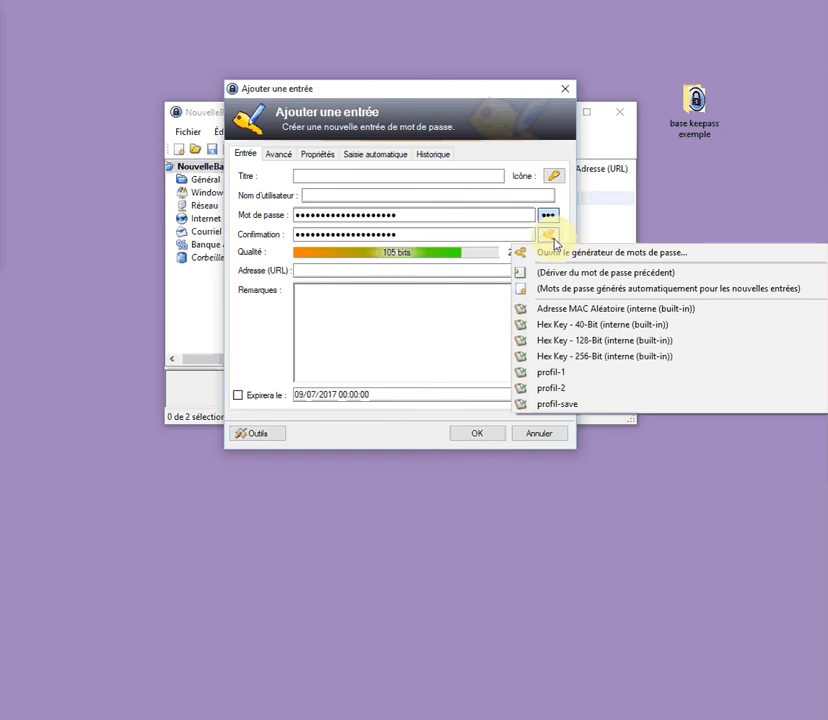
left_click(570, 290)
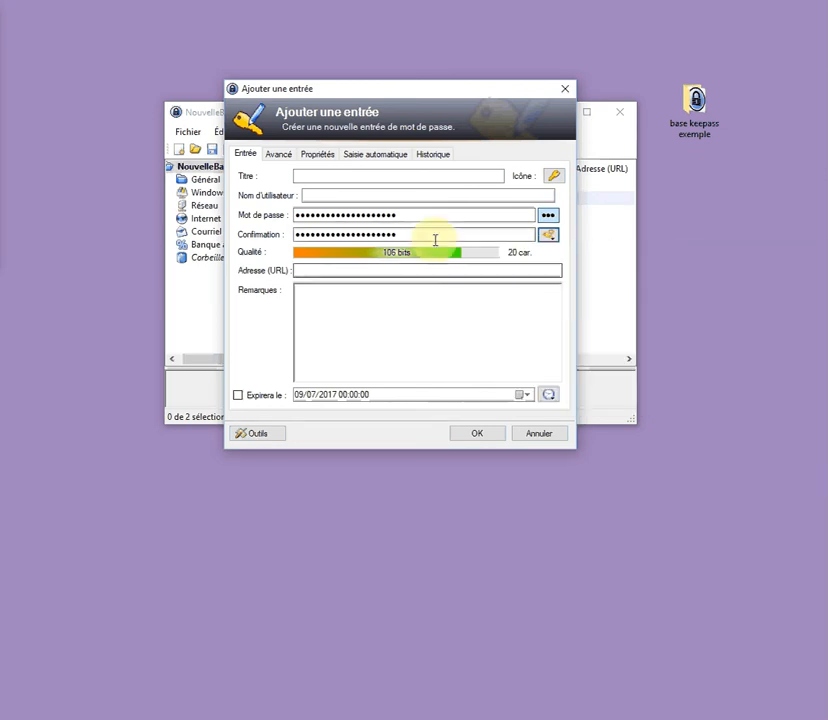
left_click(546, 216)
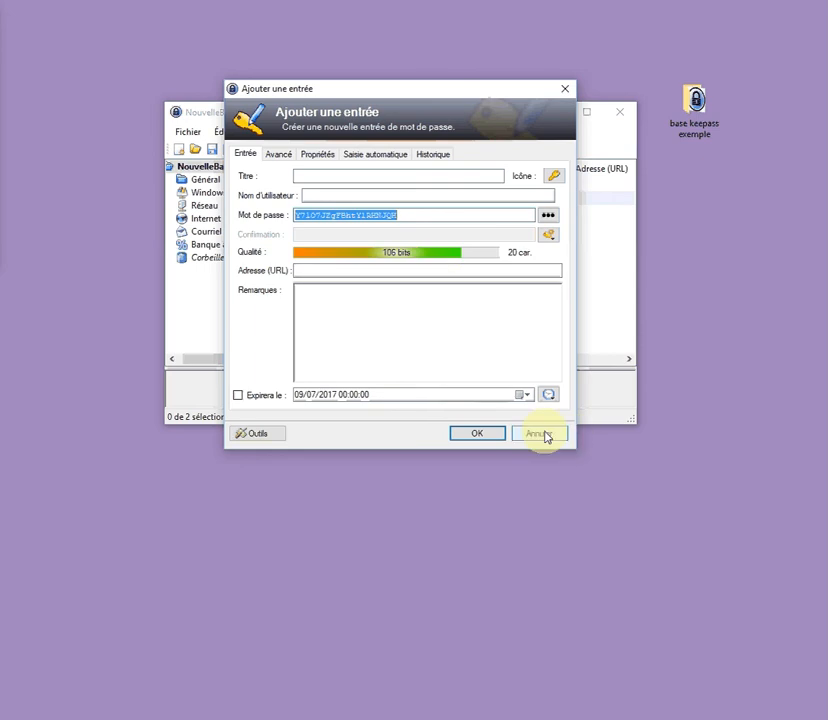
left_click(550, 236)
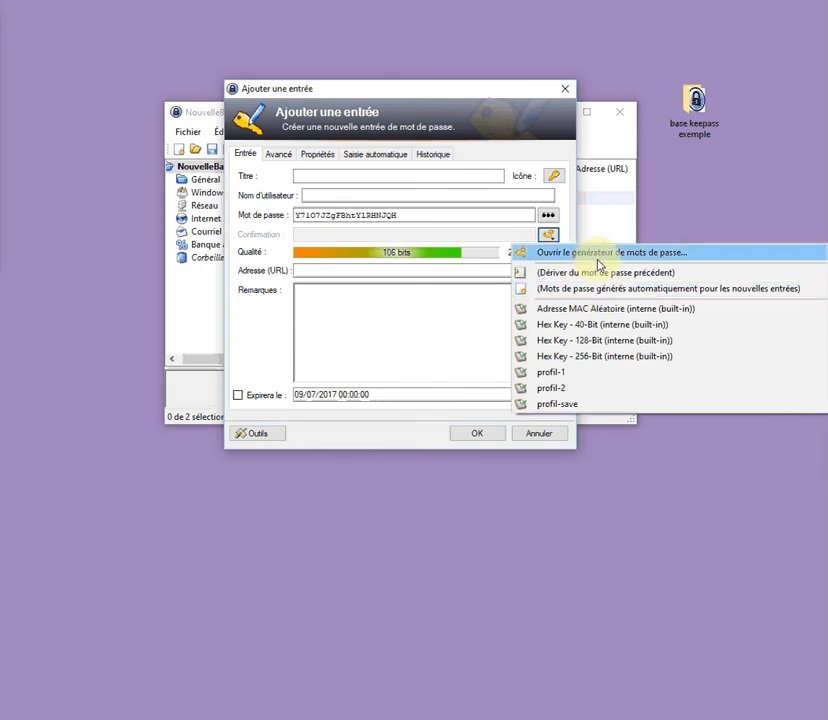
Regenerate the password as 10 characters of uppercase, digits and brackets, excluding lowercase
left_click(596, 254)
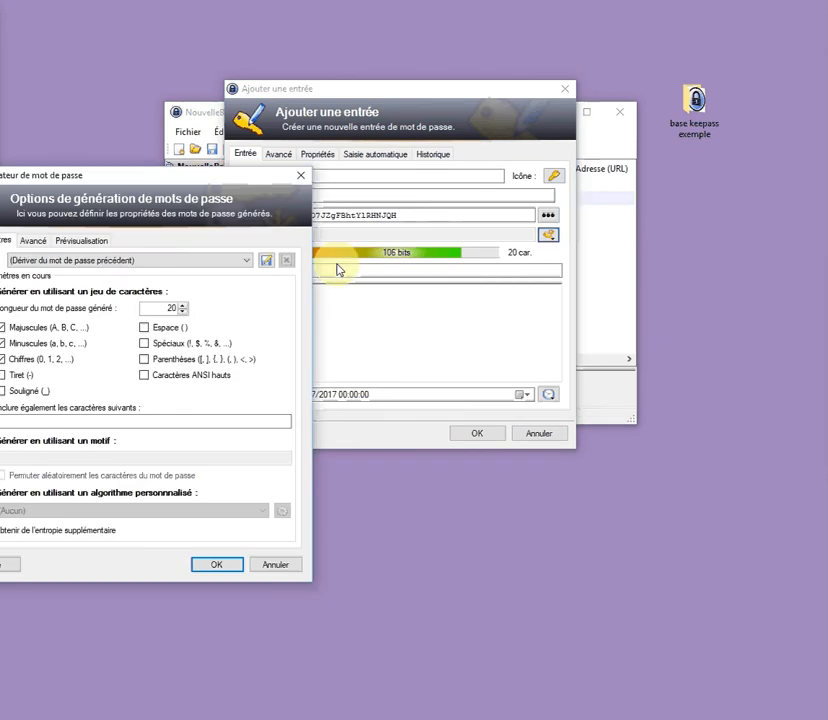
left_click(120, 262)
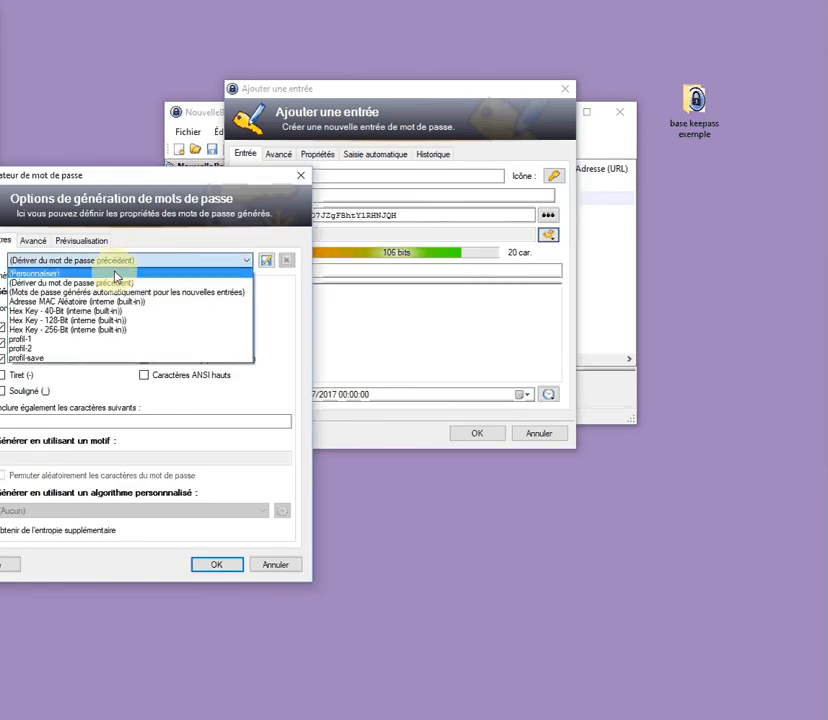
left_click(118, 275)
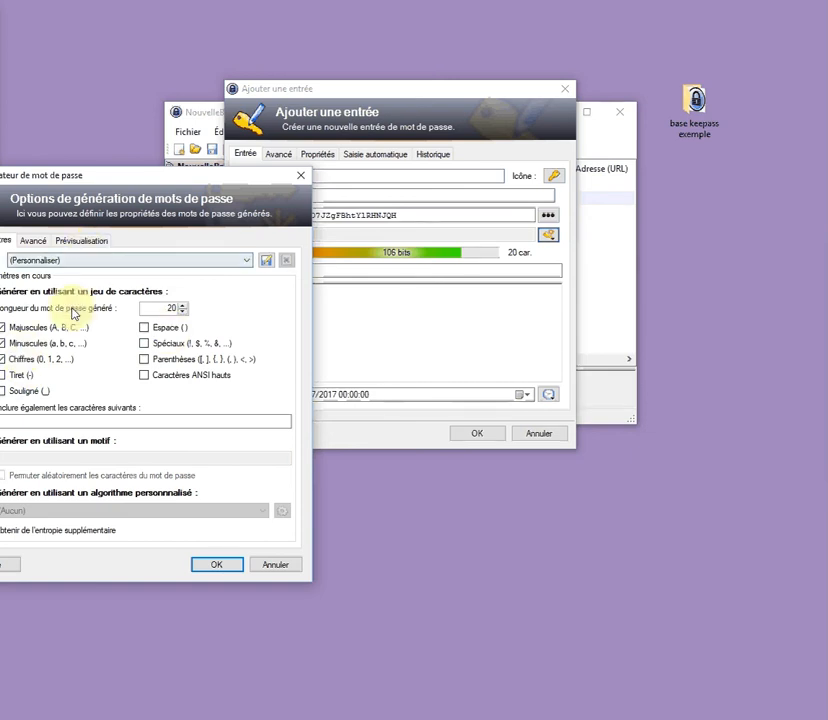
left_click_drag(66, 179, 139, 176)
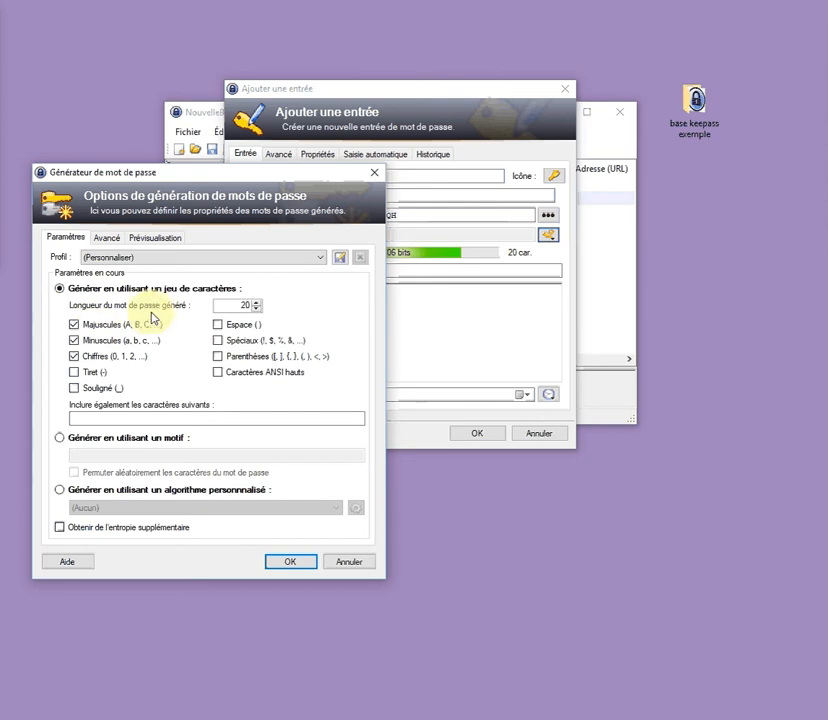
left_click(94, 332)
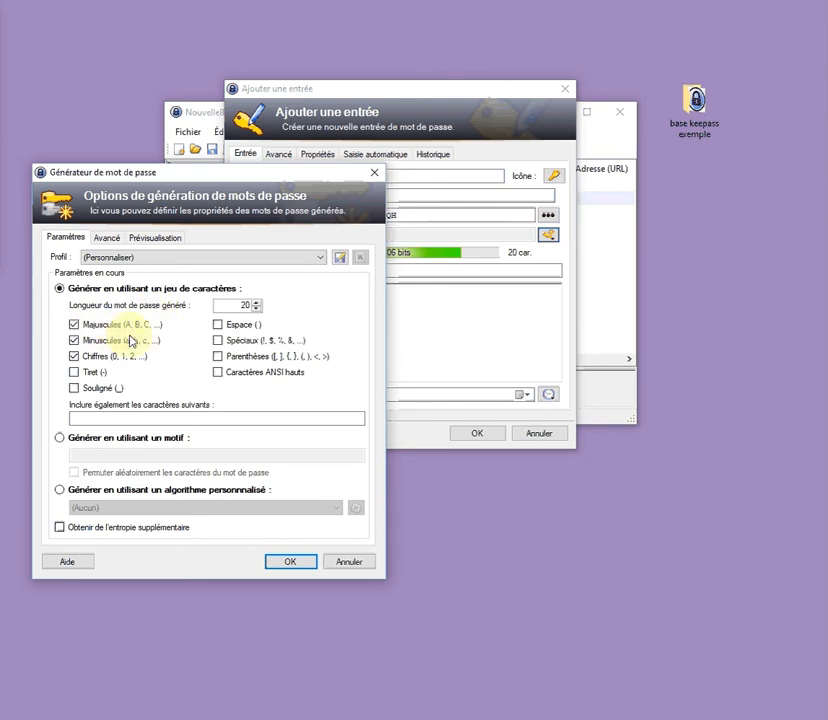
left_click(78, 342)
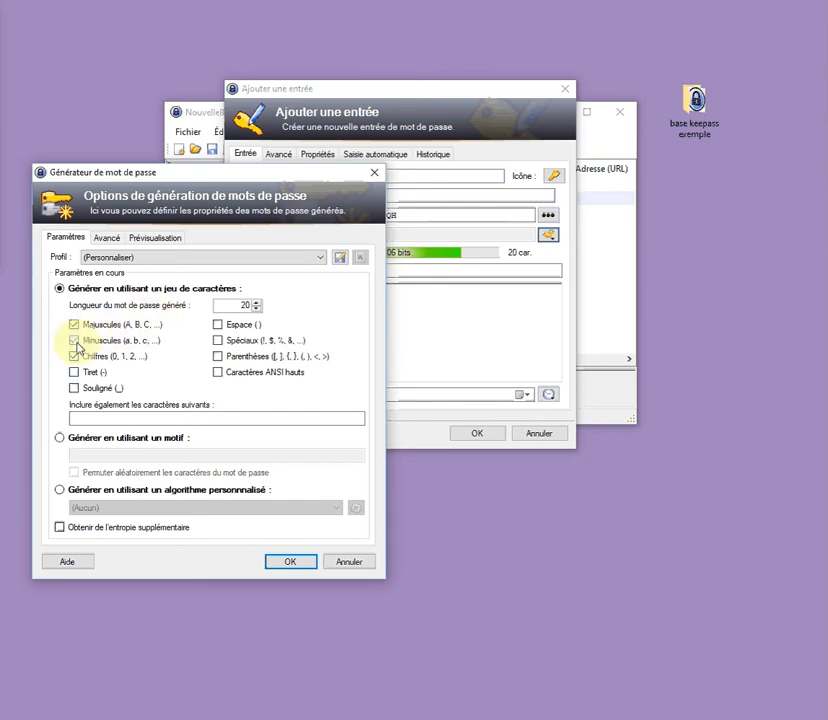
left_click(217, 358)
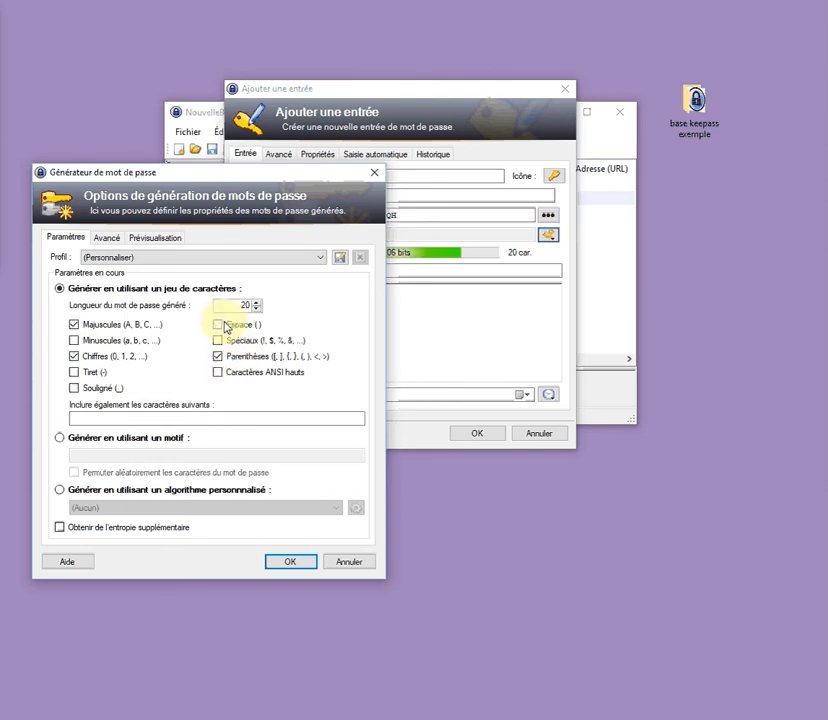
left_click(256, 309)
left_click(256, 309)
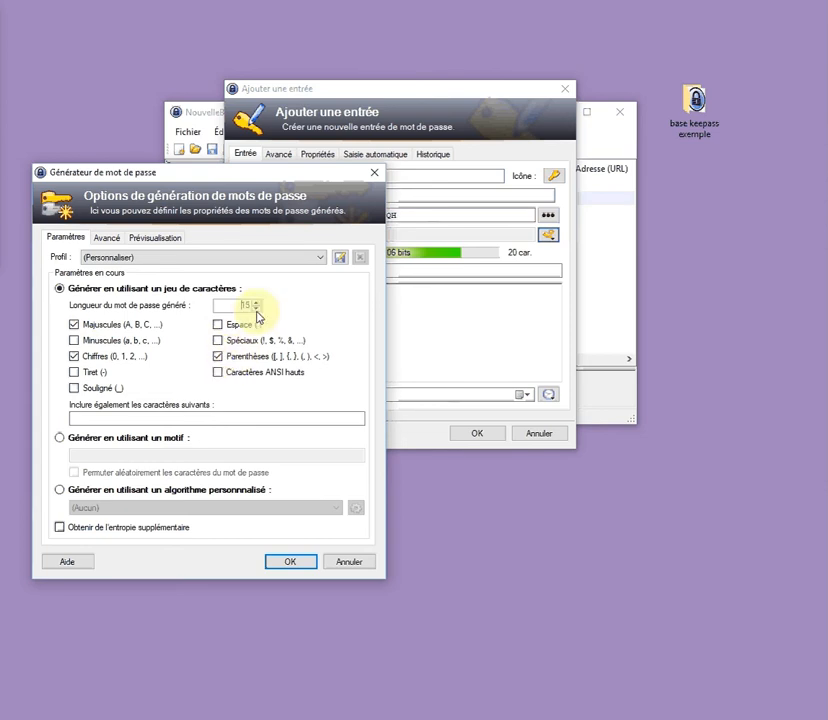
left_click(256, 310)
left_click(256, 310)
left_click(256, 310)
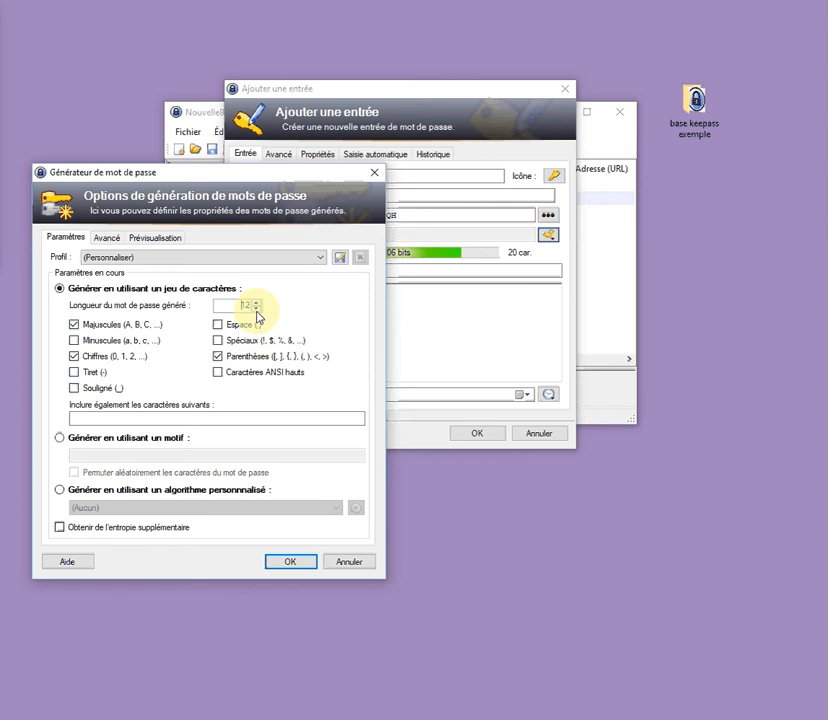
left_click(298, 565)
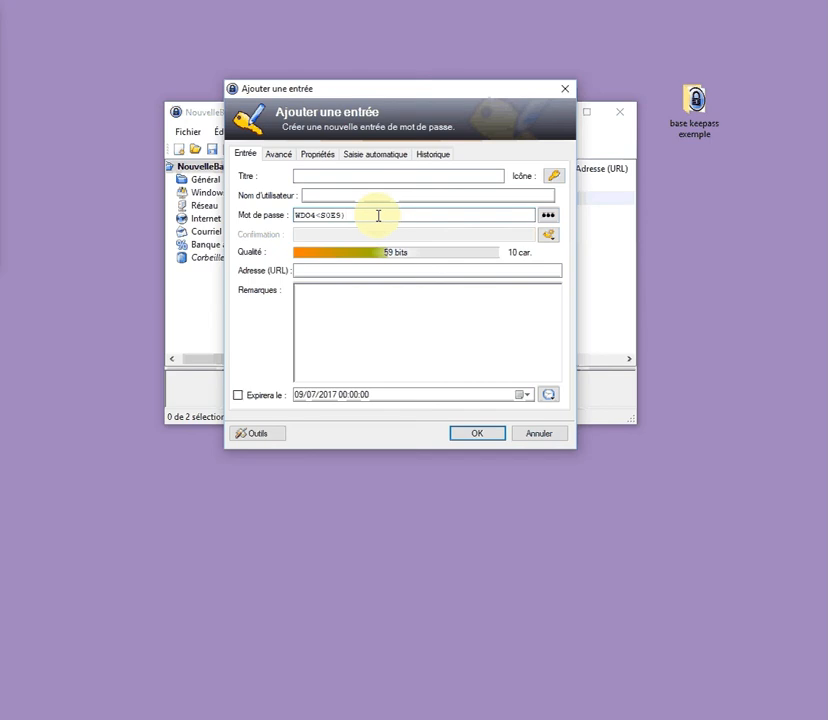
Cancel the unsaved new entry, then open and cancel another new-entry form
left_click(538, 433)
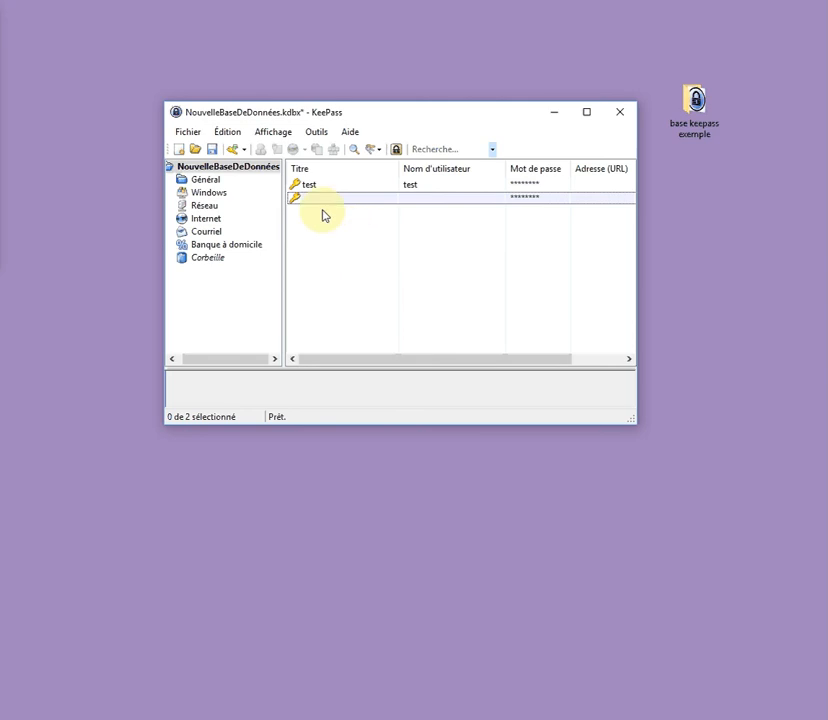
right_click(310, 233)
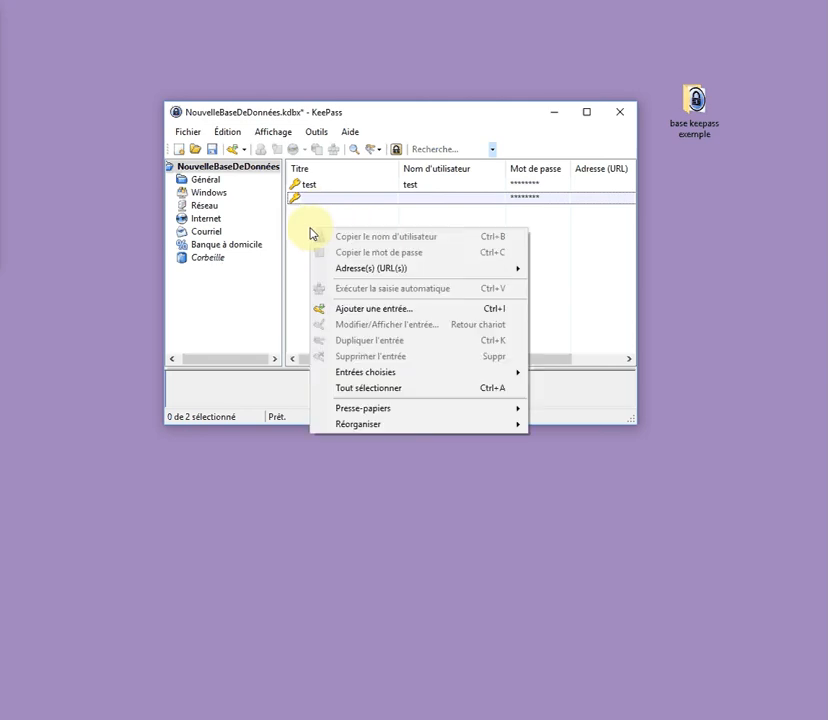
left_click(373, 310)
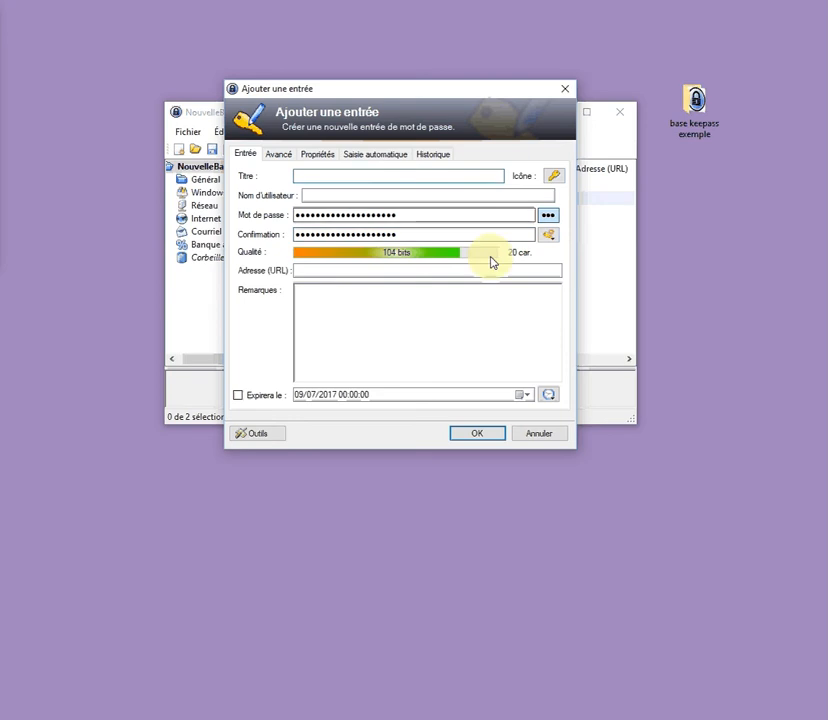
left_click(554, 241)
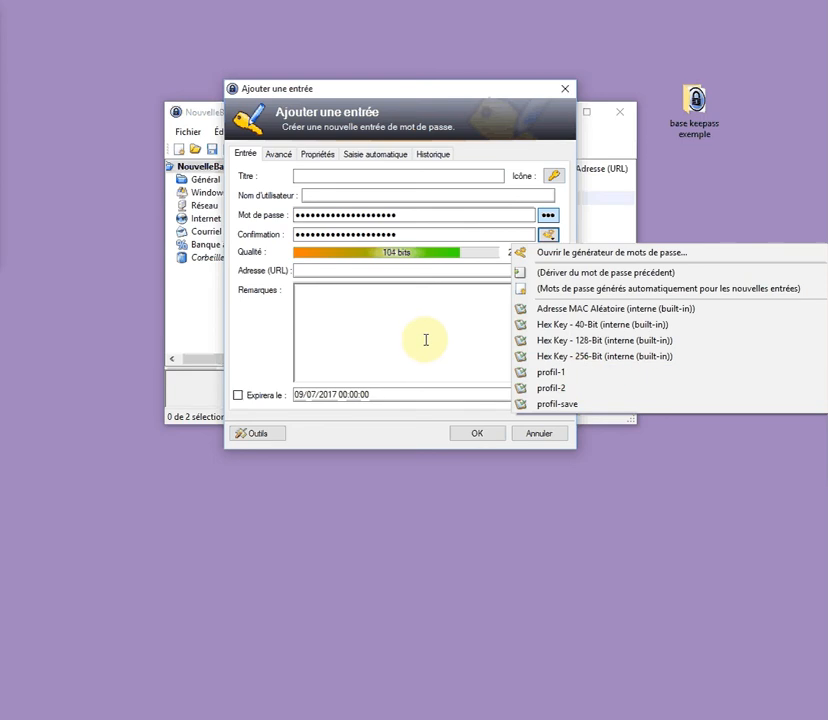
left_click(537, 436)
left_click(538, 436)
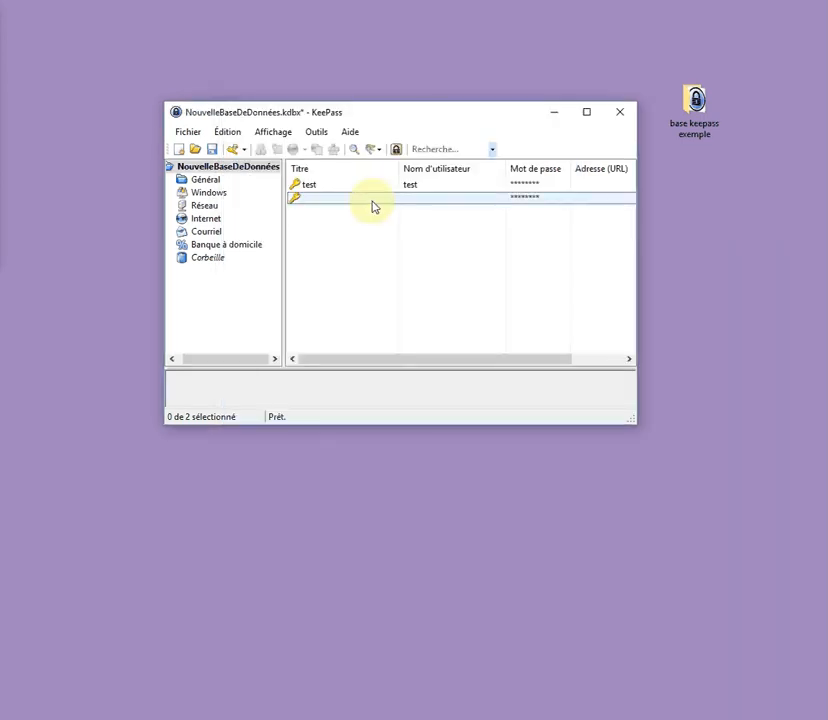
Move the untitled generated entry to the recycle bin, leaving only test
right_click(323, 197)
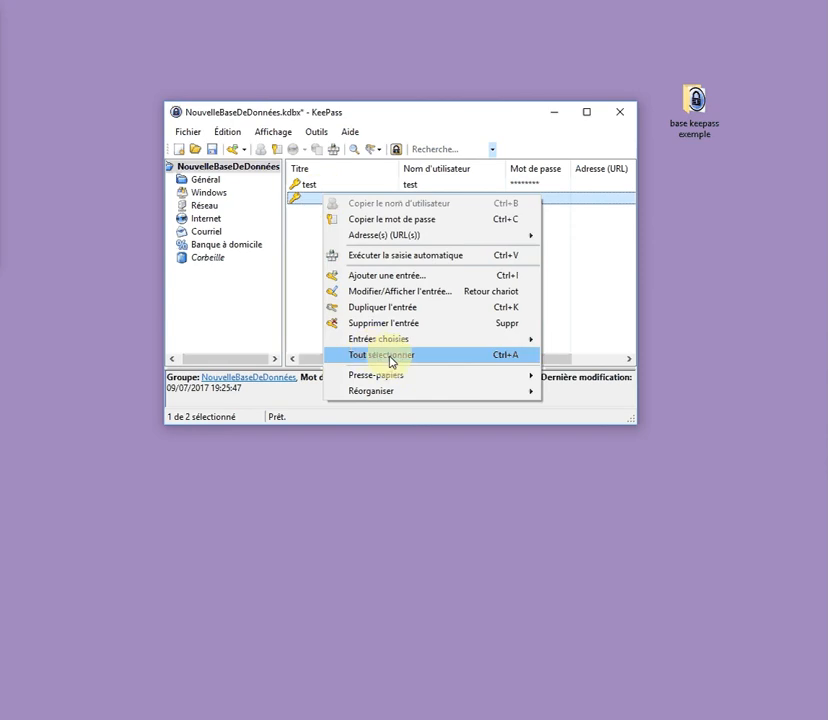
left_click(390, 323)
left_click(234, 398)
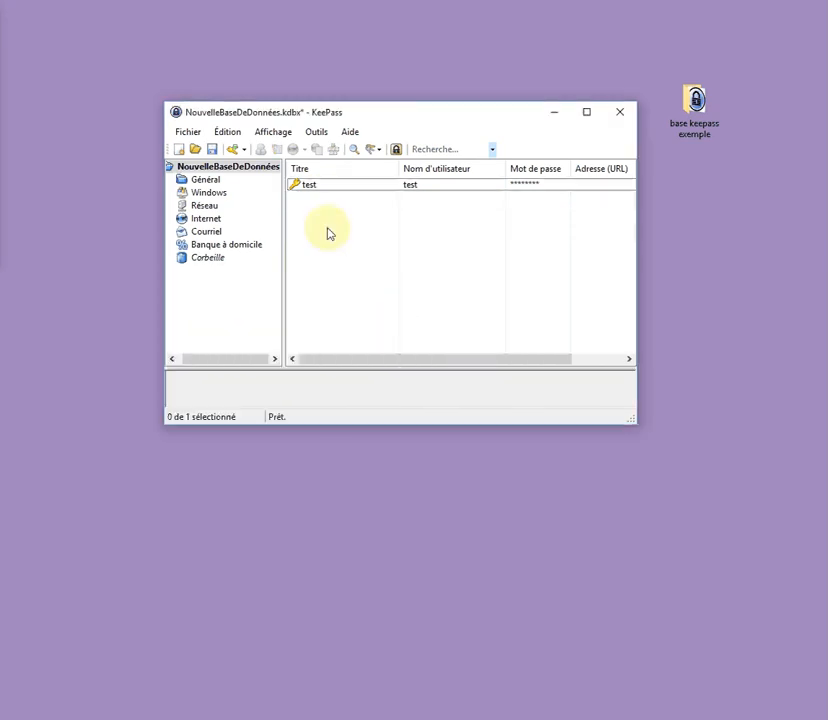
Save the 10-character uppercase, digits and brackets generator settings as profile 'profil-save'
left_click(315, 132)
left_click(333, 150)
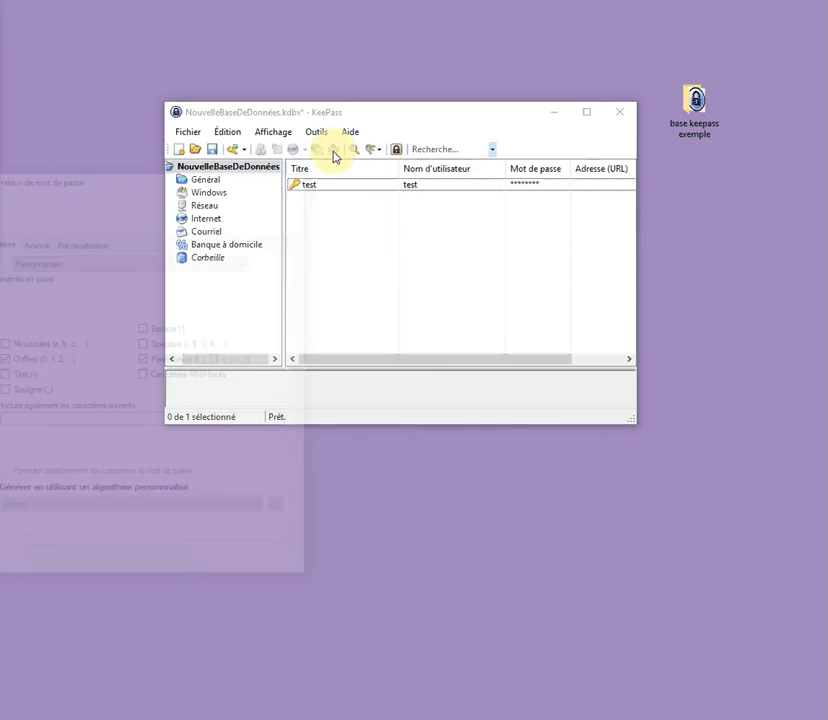
left_click_drag(166, 190, 407, 162)
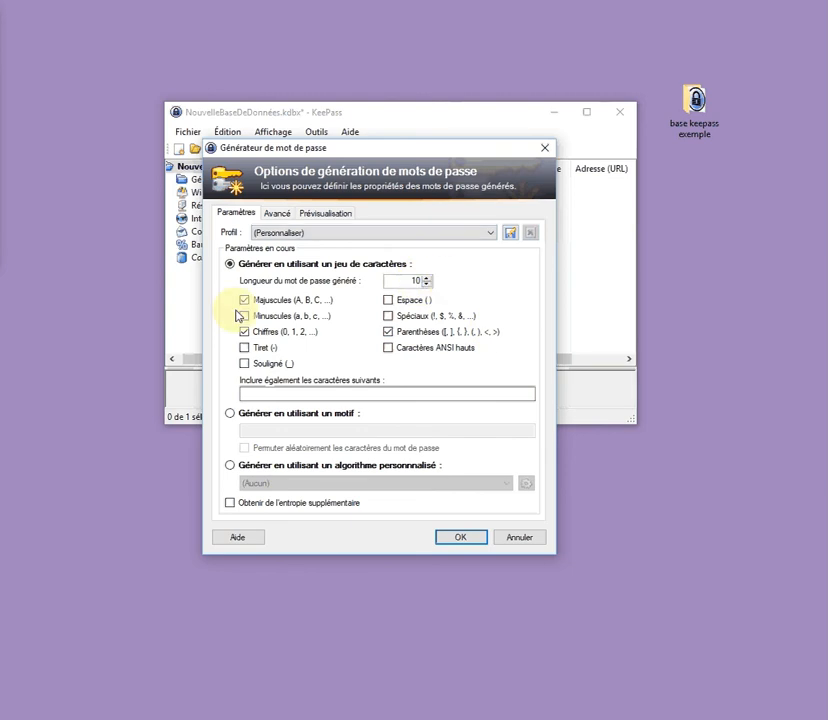
left_click(512, 234)
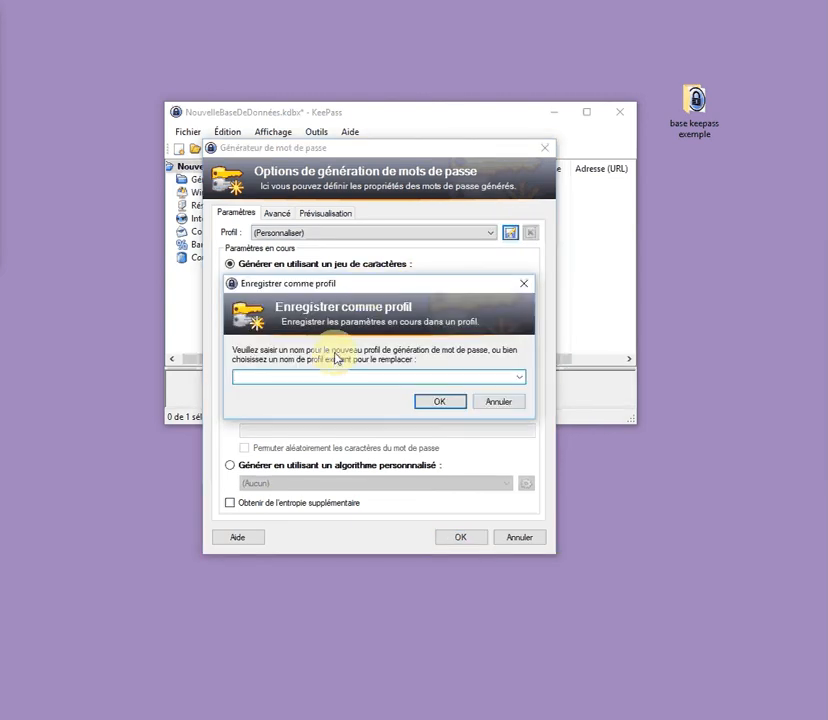
type("profil")
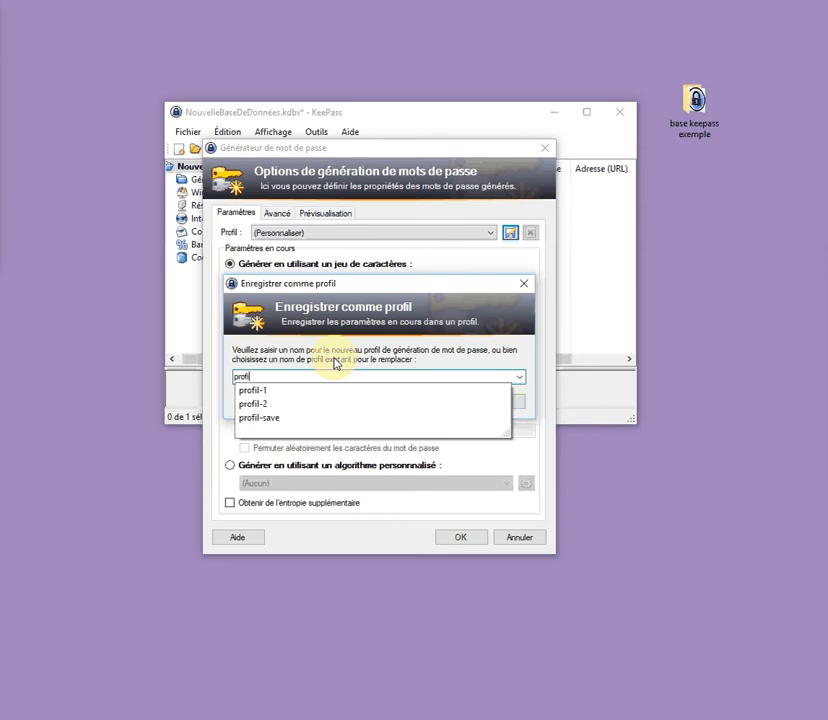
type("-save")
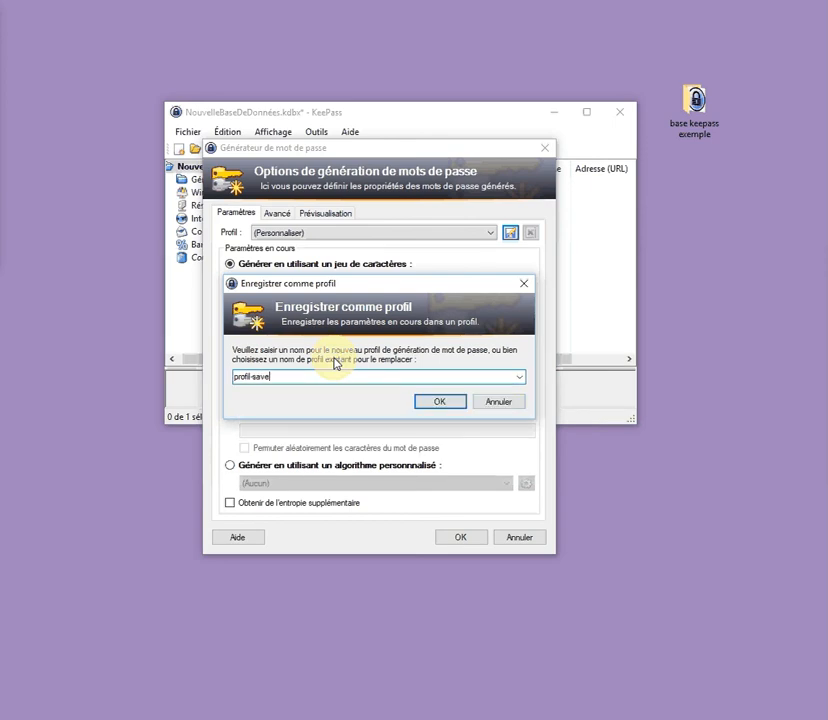
left_click(439, 401)
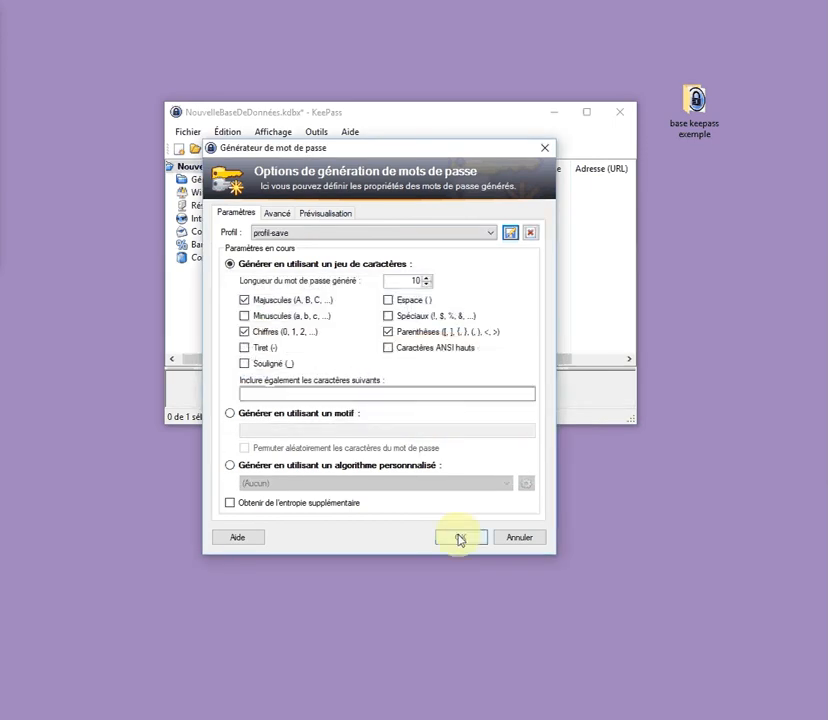
left_click(460, 537)
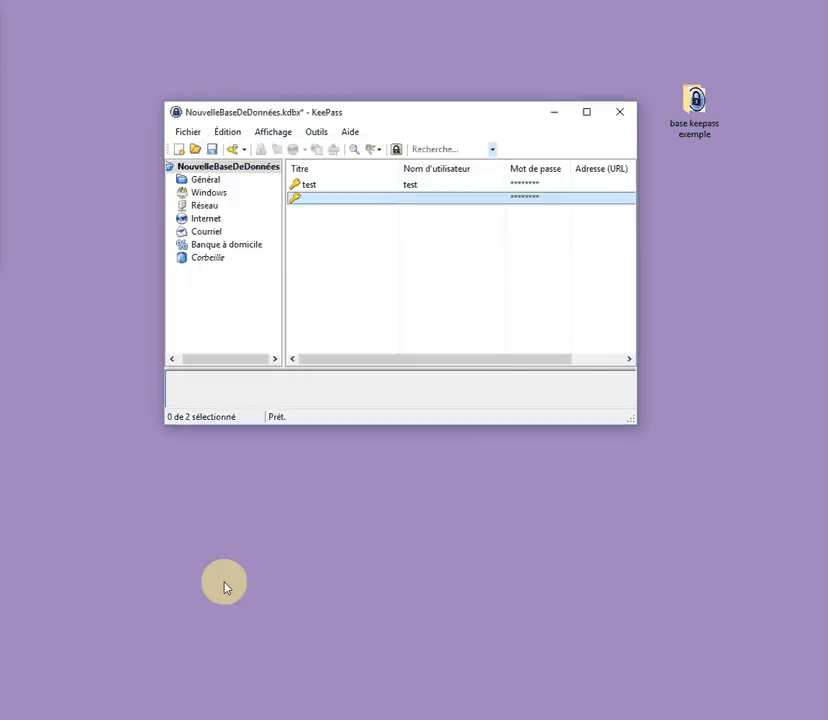
Add a new entry titled 'banque' with user name user1 and show the generator profiles
left_click(382, 240)
right_click(316, 233)
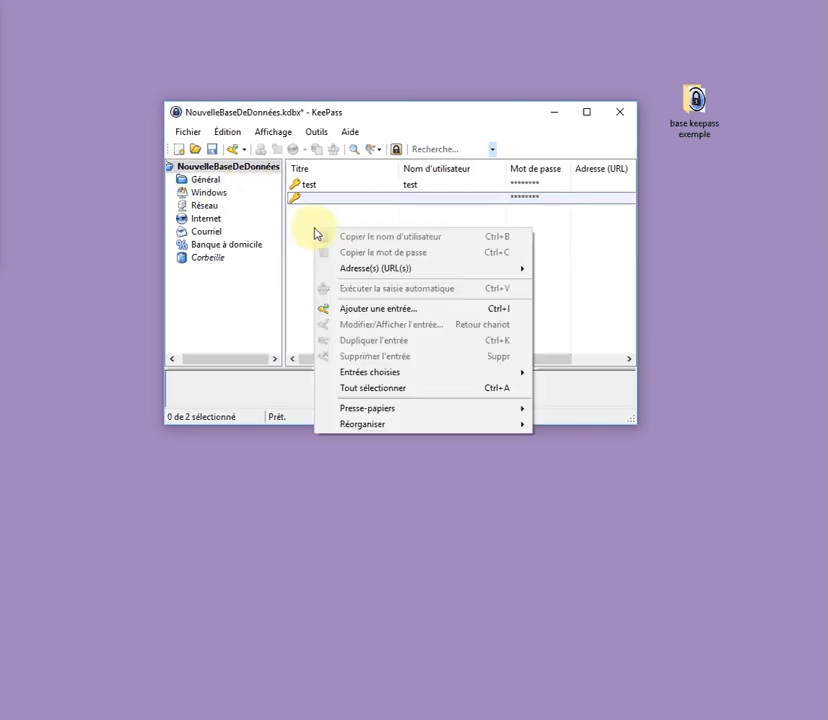
left_click(362, 310)
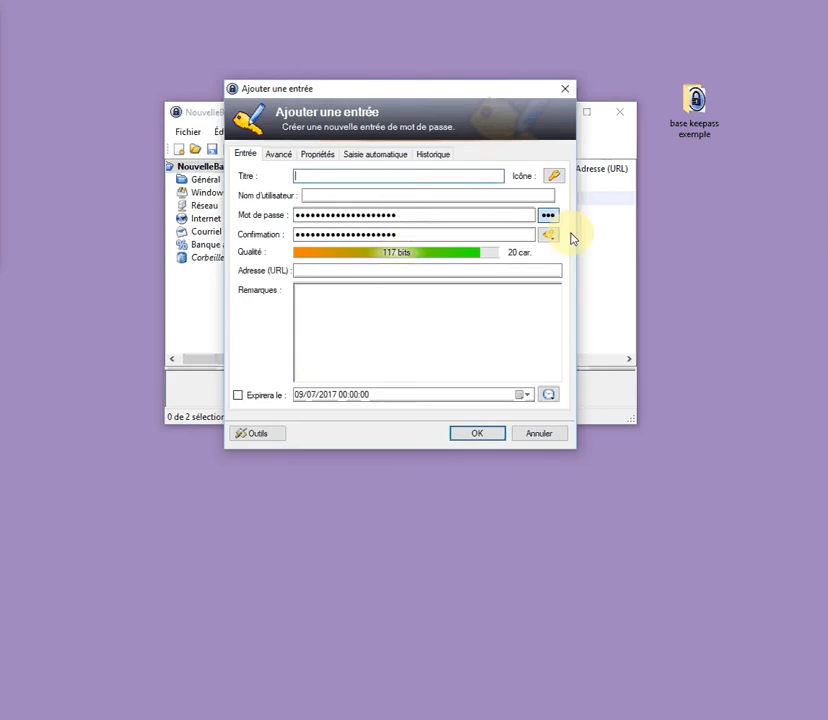
left_click(357, 177)
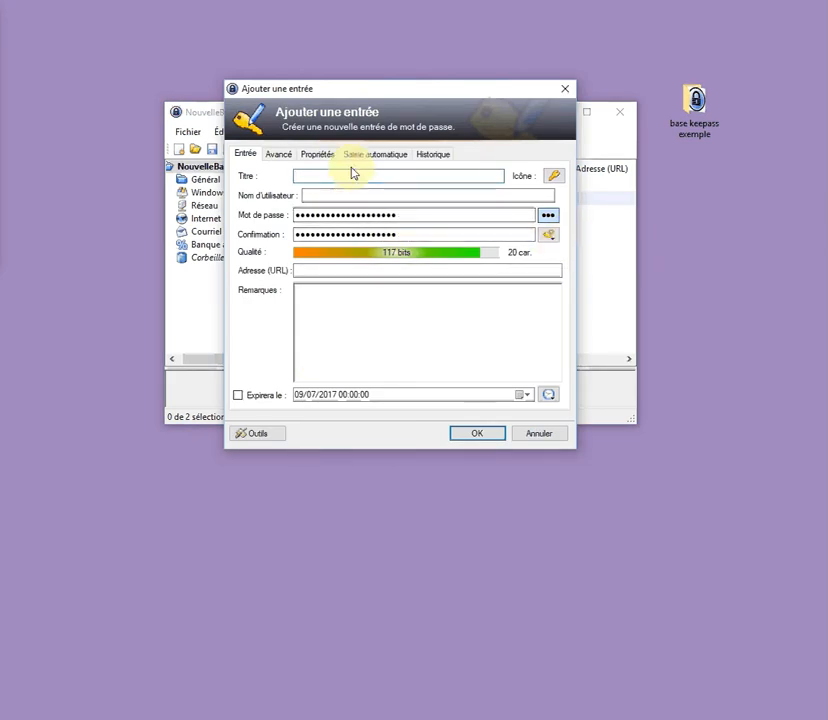
type("banque")
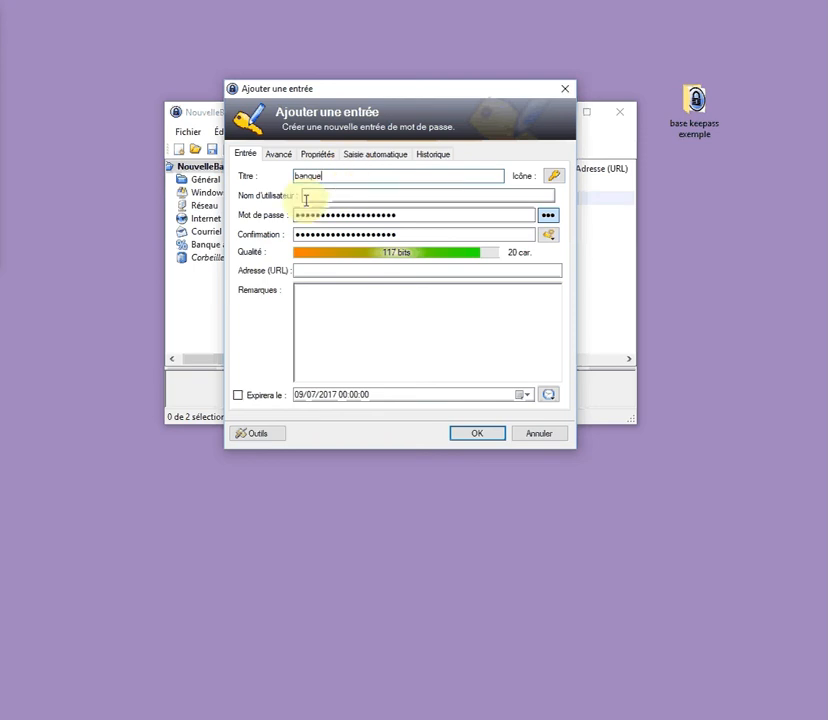
left_click(306, 197)
type("ma")
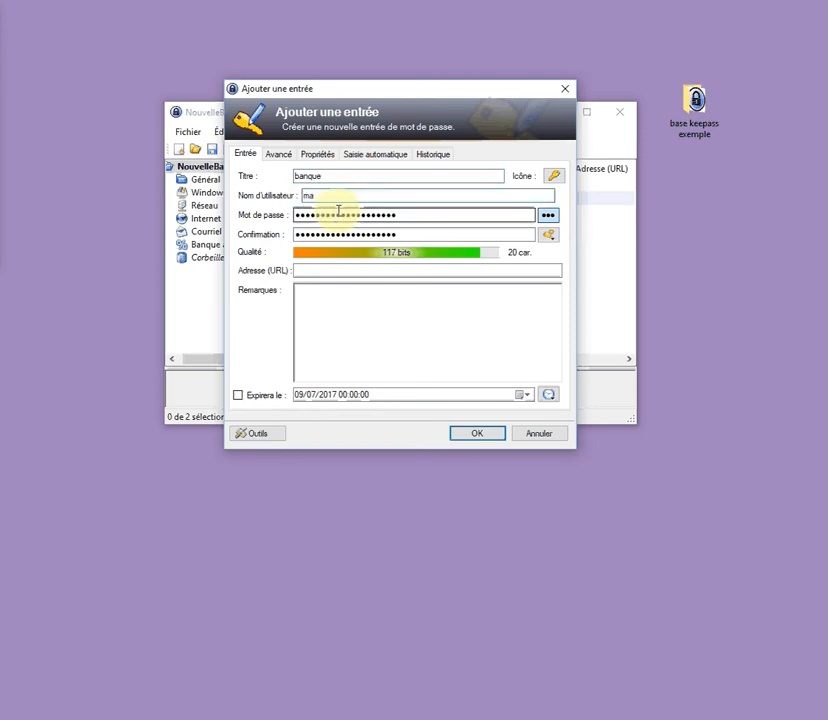
key("BackSpace")
key("BackSpace")
type("user1")
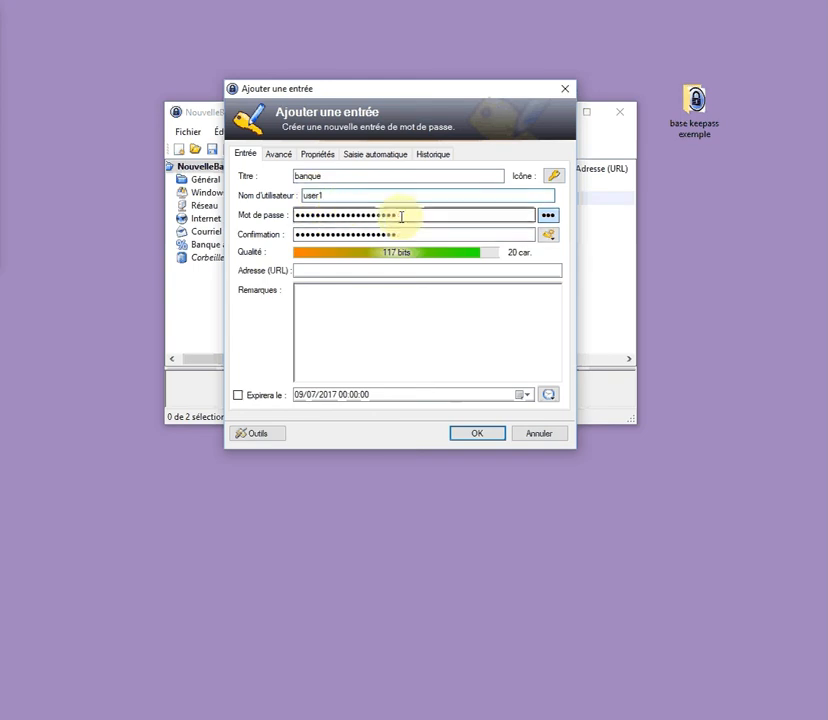
left_click(550, 238)
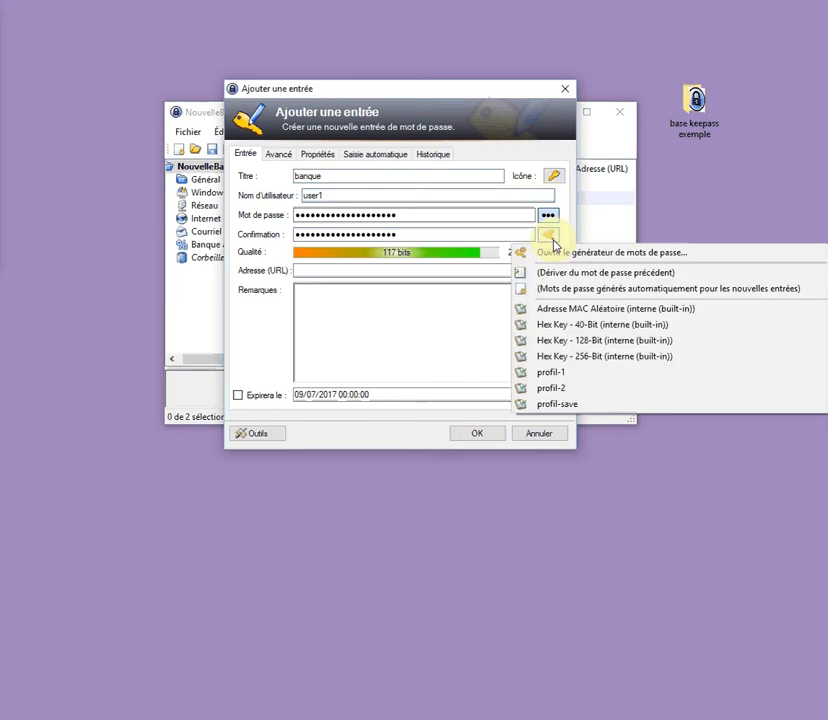
Generate the entry's password from the profil-save profile and reveal it in plain text
left_click(563, 405)
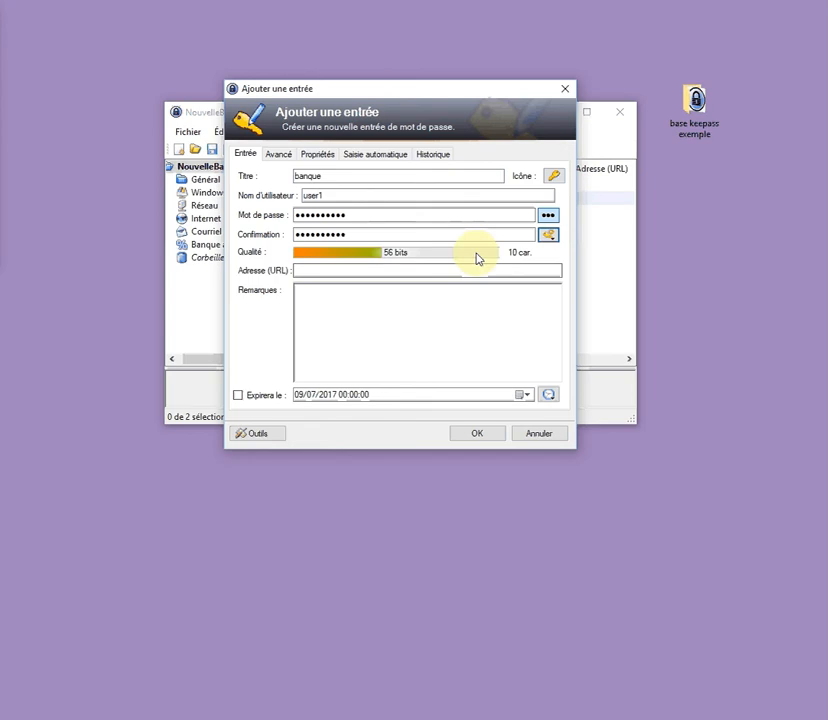
left_click(549, 216)
left_click(393, 218)
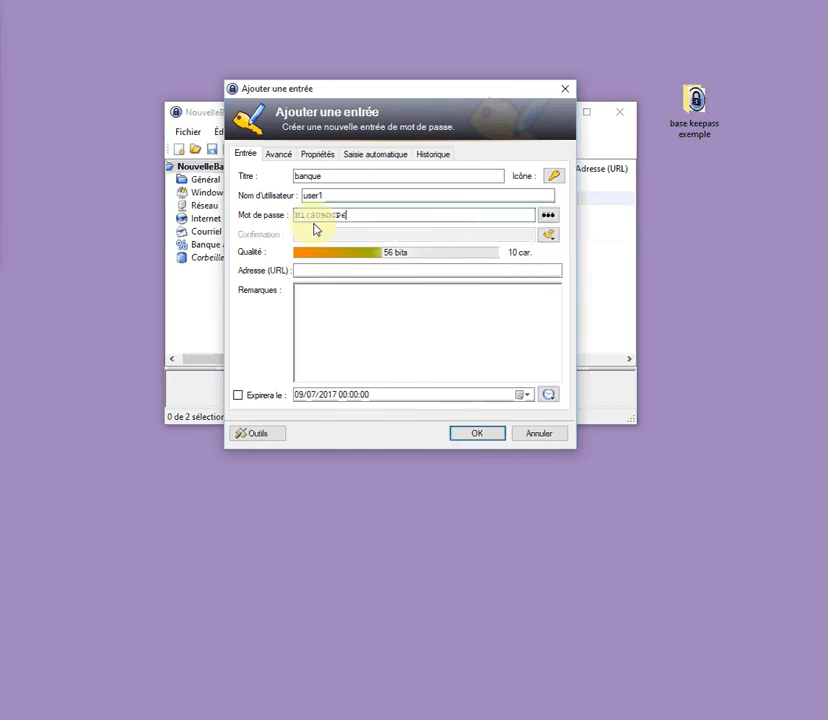
left_click_drag(297, 219, 326, 219)
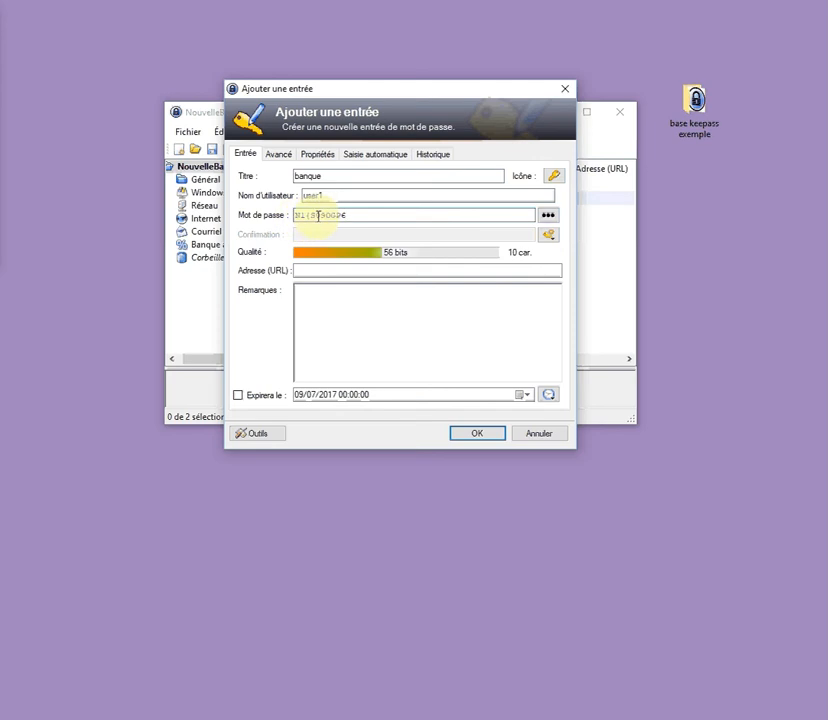
left_click(362, 296)
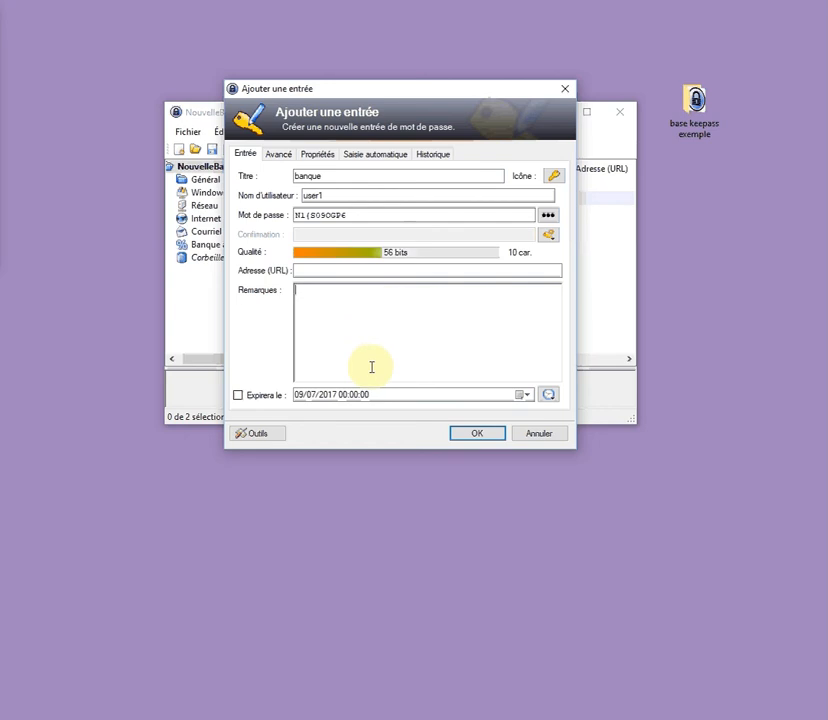
Leave Expirera le unchecked so the entry never expires, and save the banque entry
left_click(249, 396)
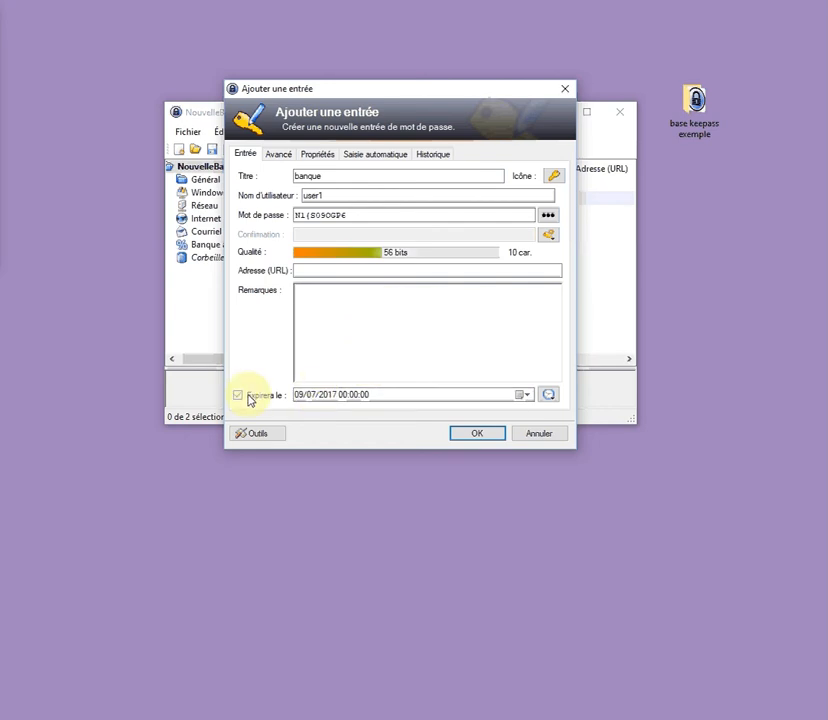
left_click(249, 396)
left_click(249, 396)
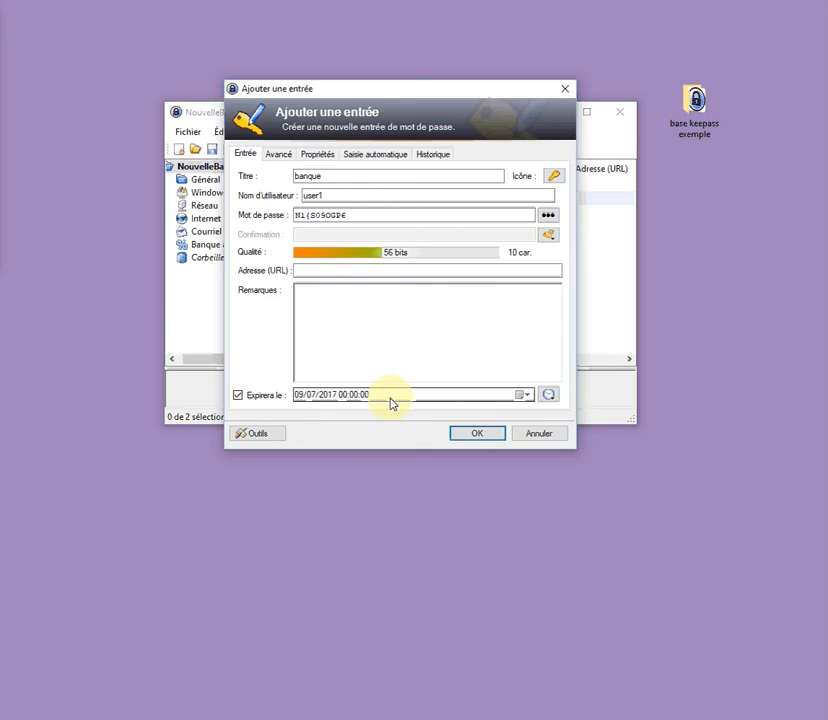
left_click(255, 398)
left_click(480, 435)
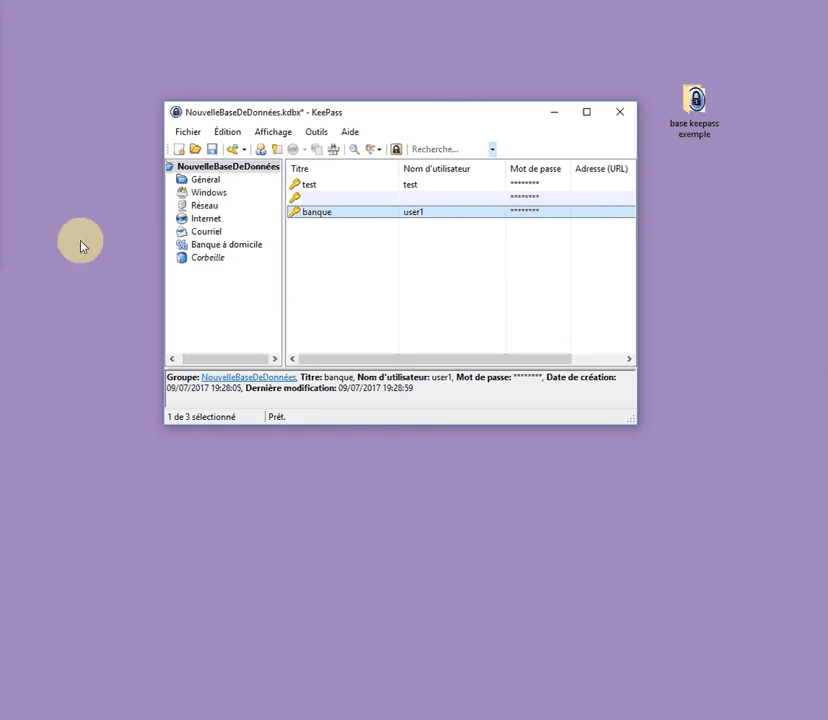
left_click(322, 134)
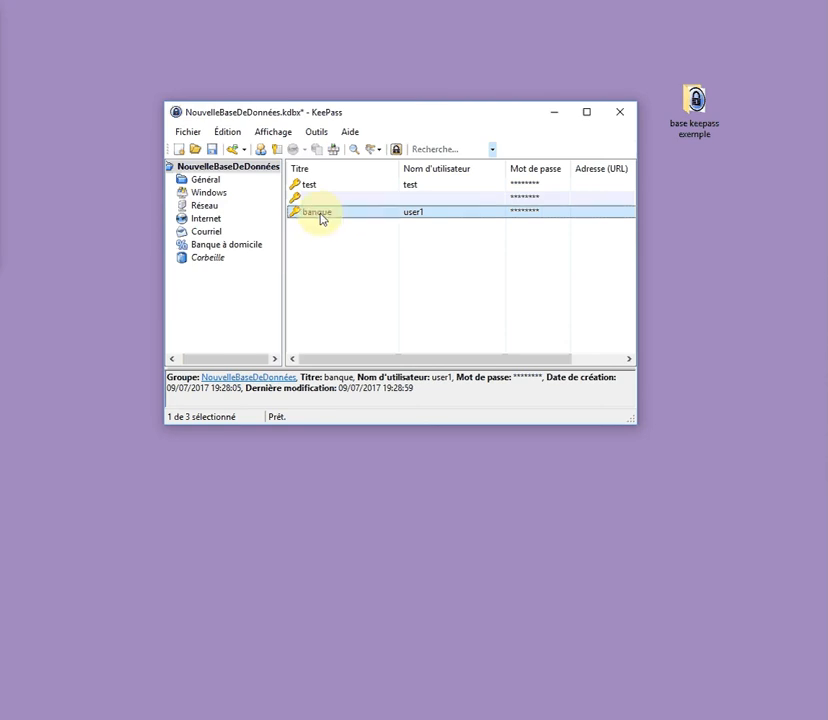
left_click(304, 133)
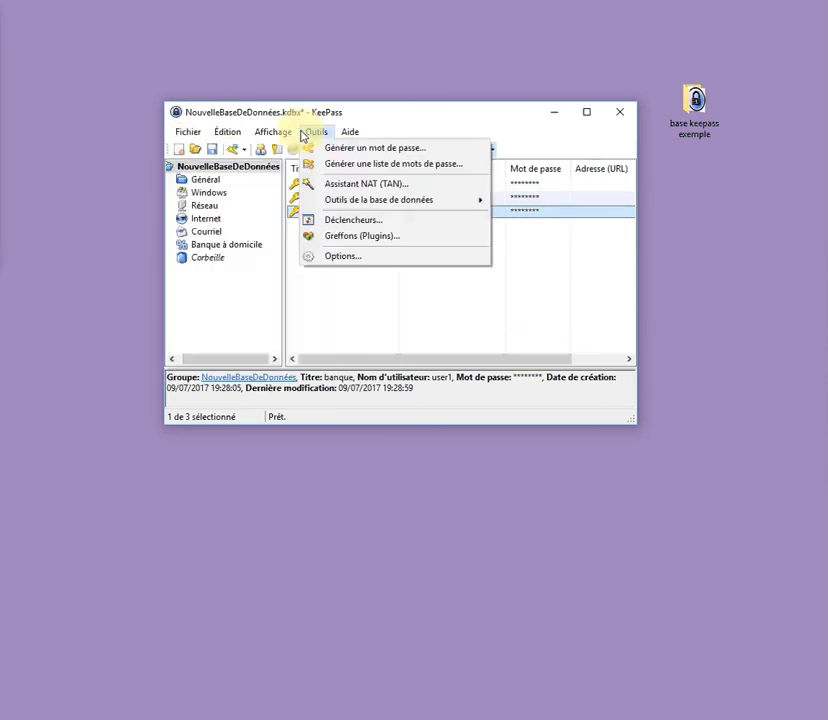
left_click(399, 319)
left_click(326, 320)
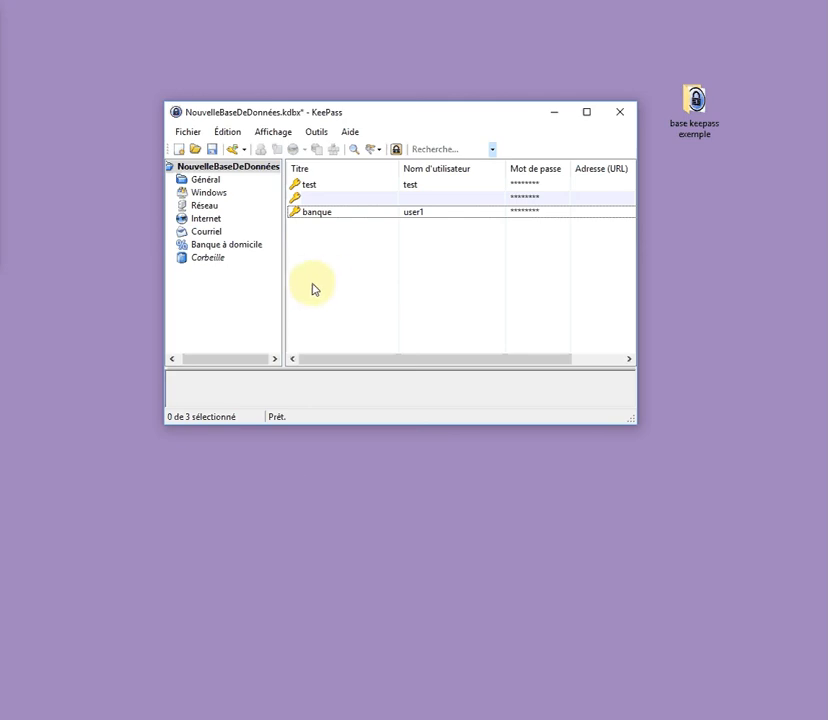
Quit KeePass via Fichier > Quitter, choosing Enregistrer to save the database changes
left_click(188, 135)
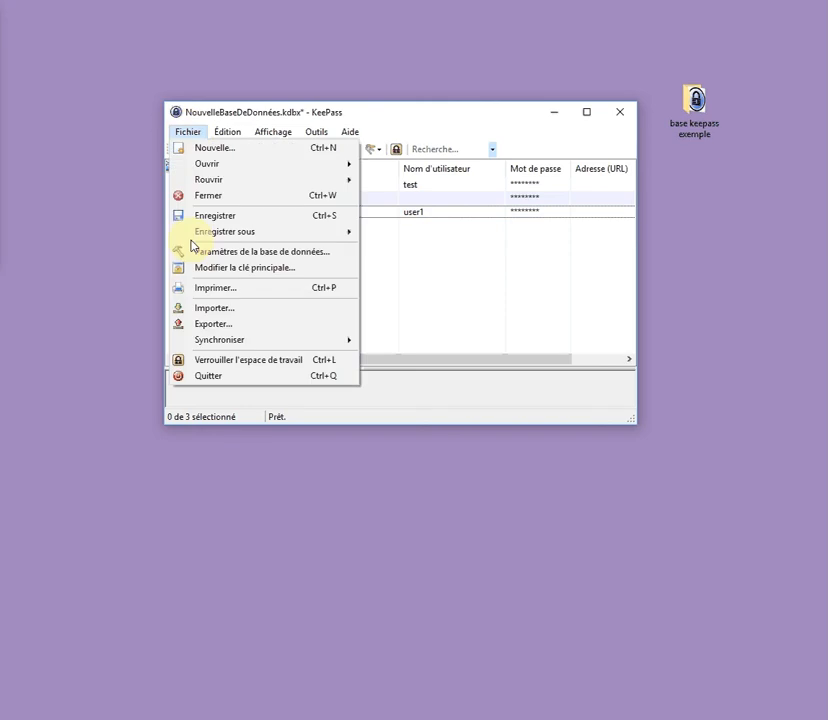
left_click(226, 381)
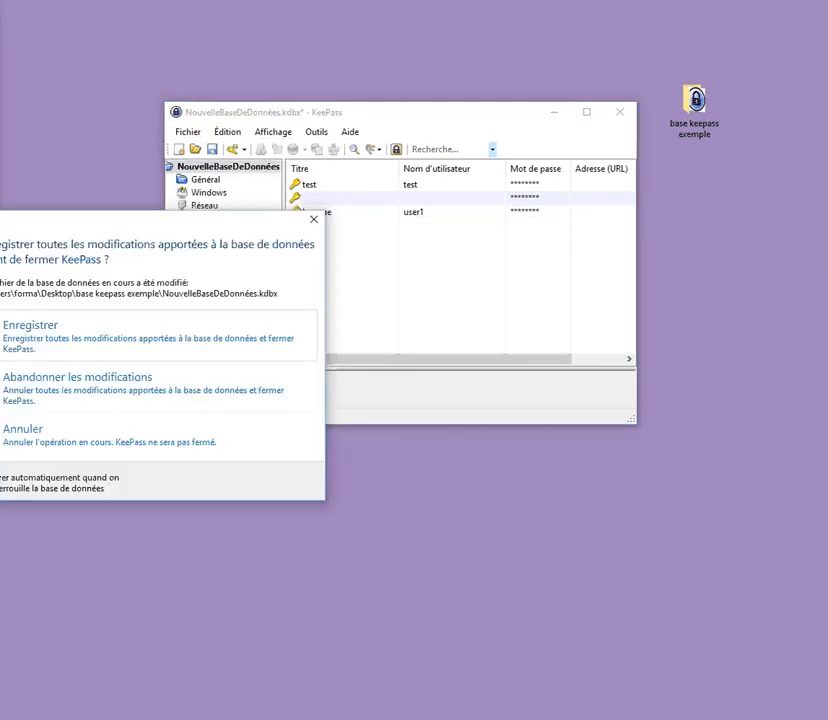
left_click(65, 342)
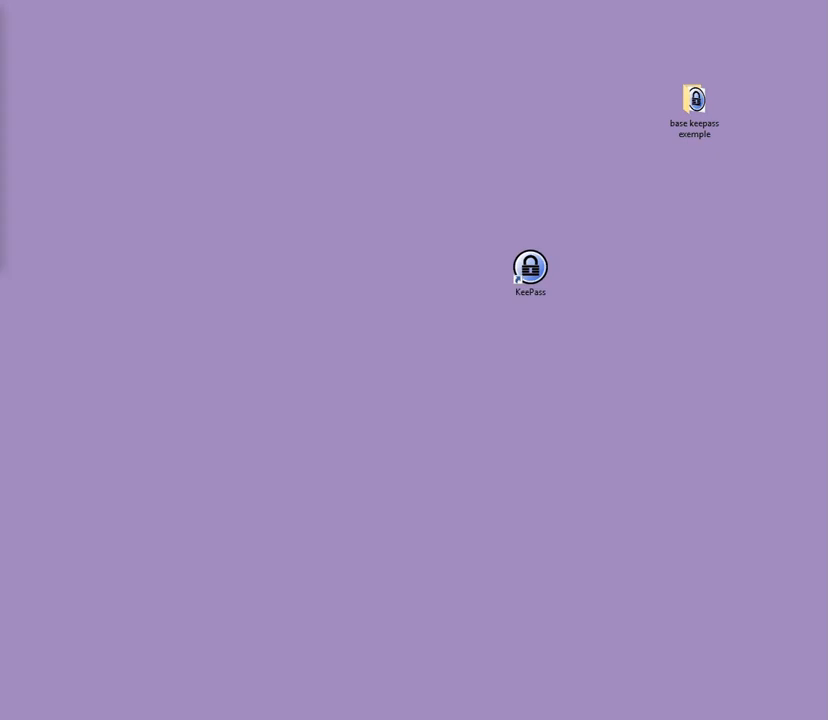